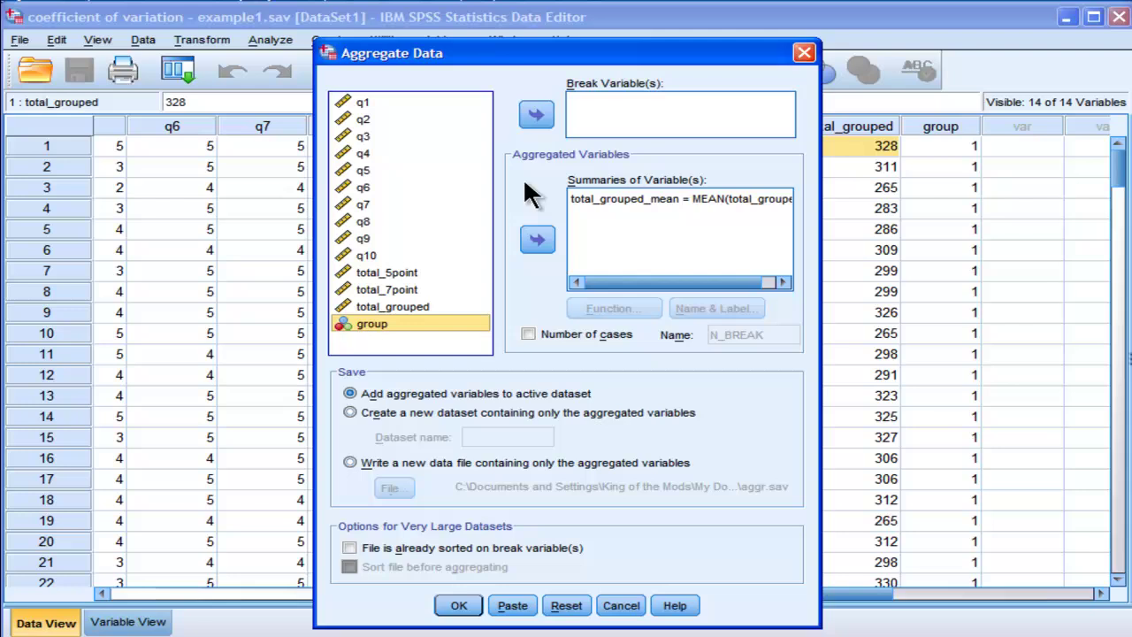
Step: Aggregate by group to add a total_grouped_mean column holding each group's mean total_grouped
click(539, 115)
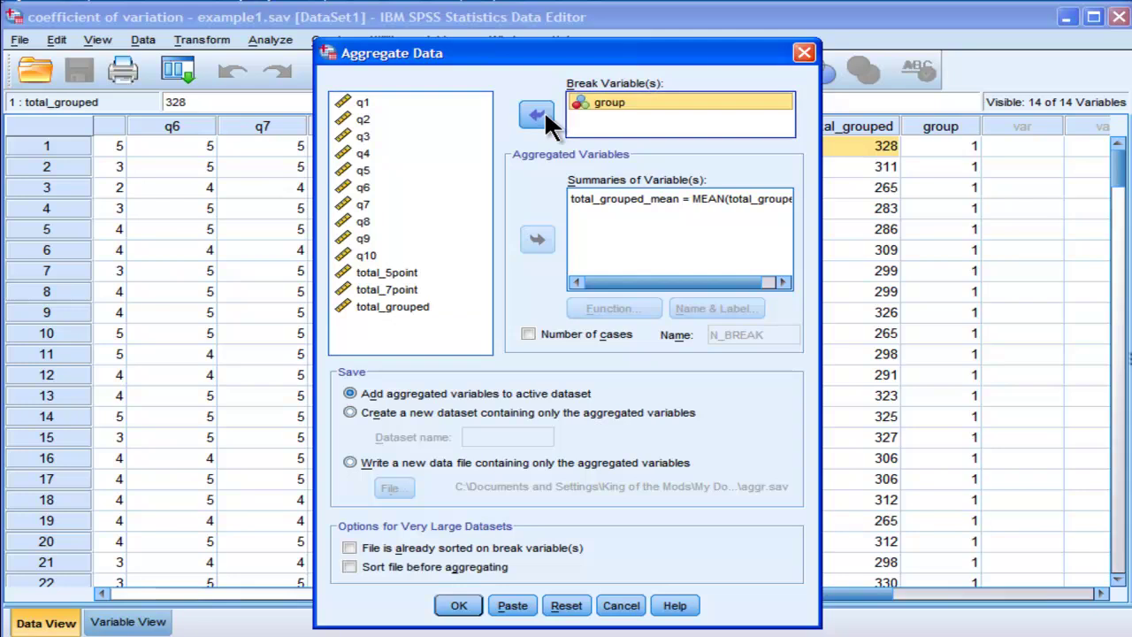
click(458, 607)
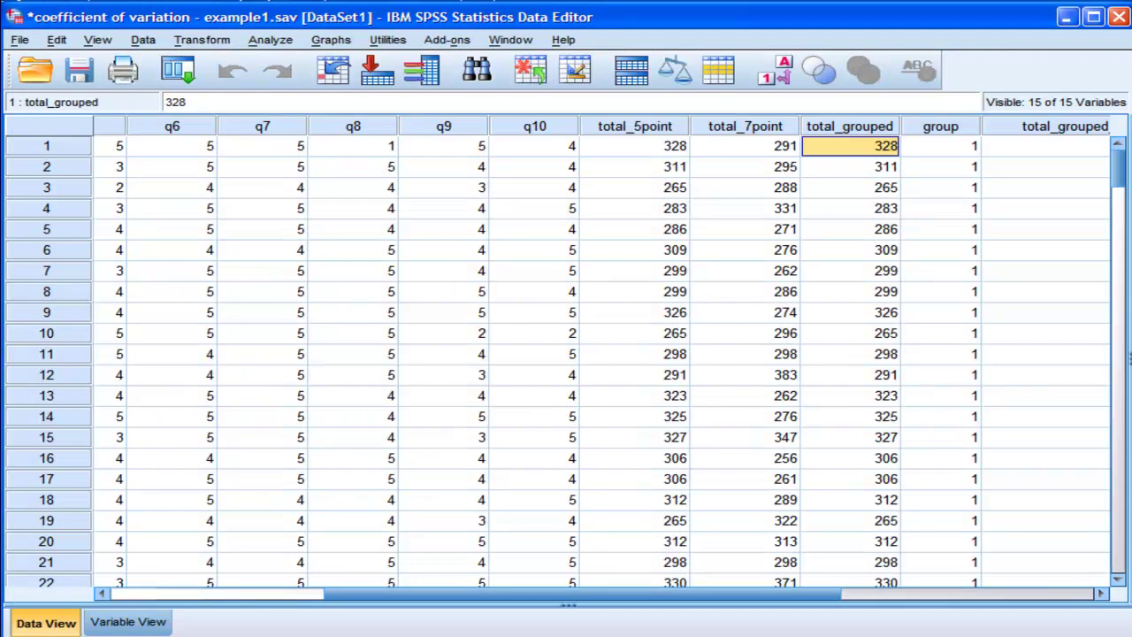
Step: Narrow the total_grouped_mean column and compare row 1's mean with its total_grouped value
click(1102, 594)
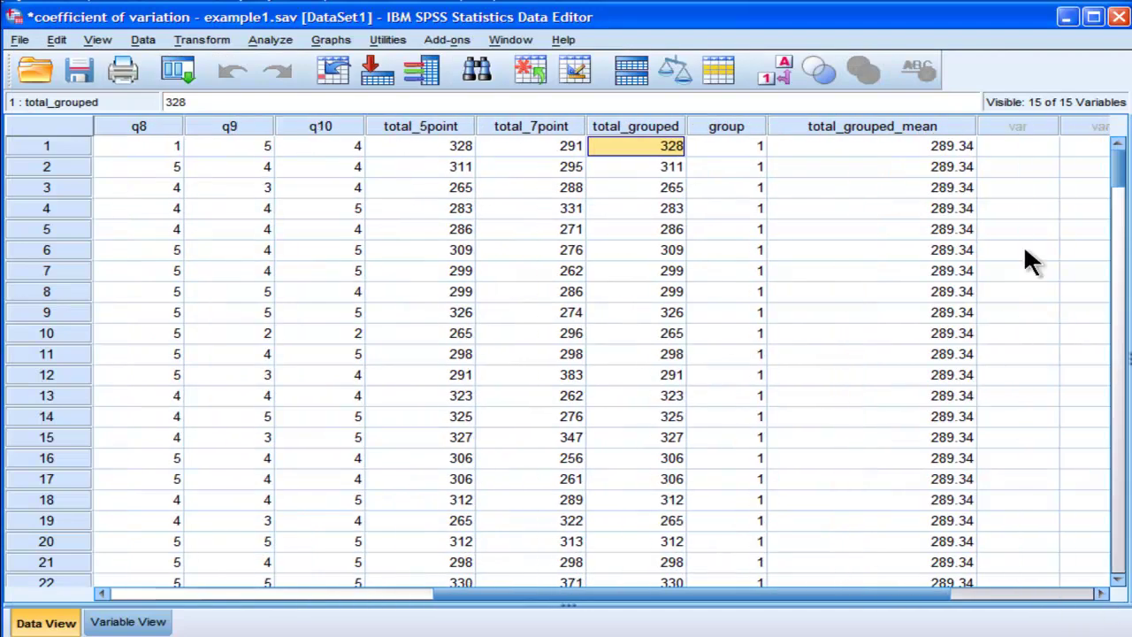
drag(975, 128, 918, 129)
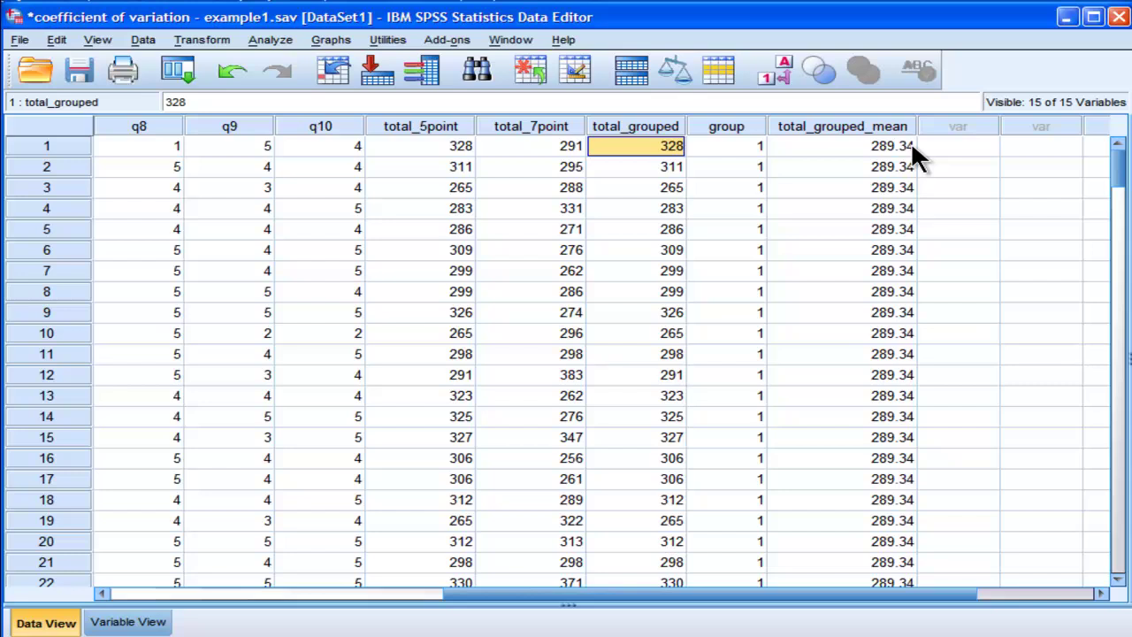
click(911, 144)
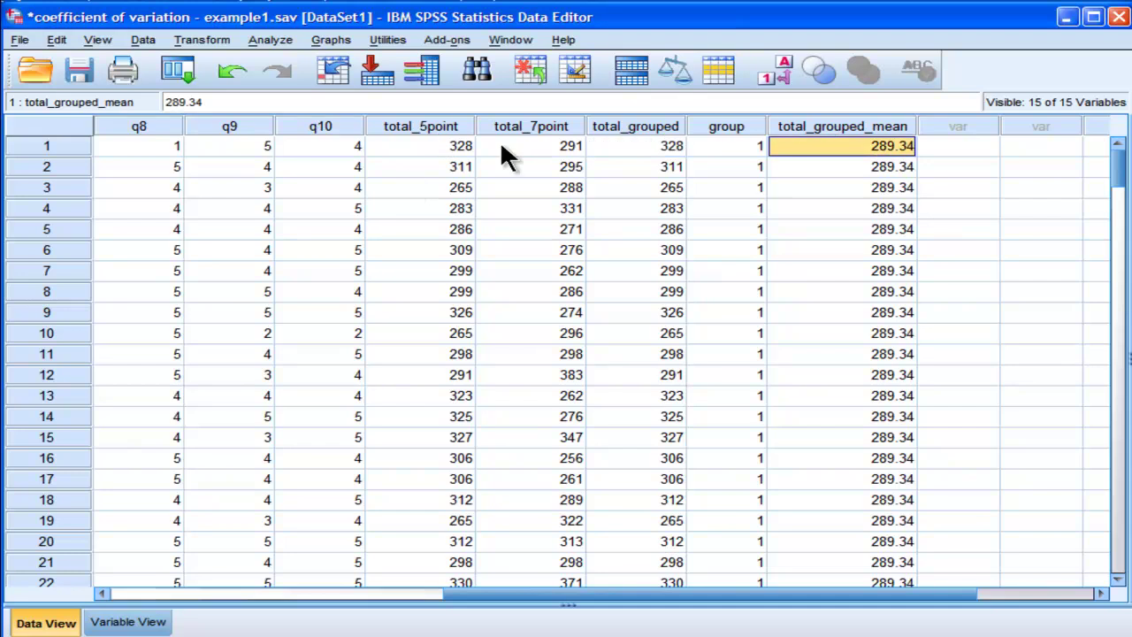
click(679, 149)
click(881, 149)
Step: Check rows 100–112 show 289.34 for group 1 and 333.98 for group 2
drag(878, 149, 890, 311)
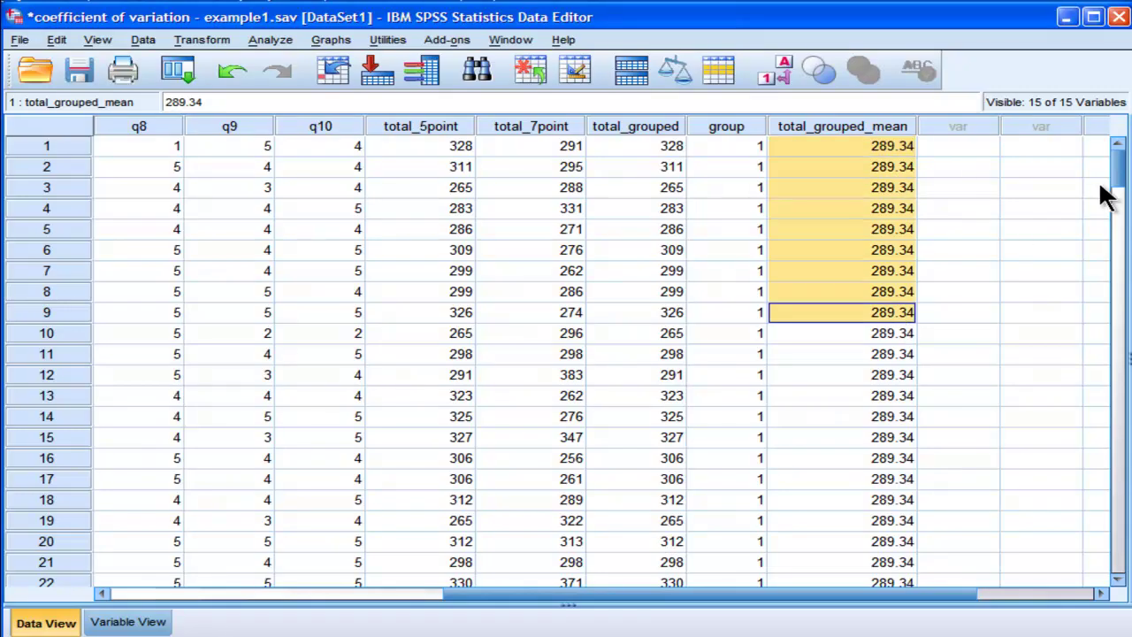
drag(1116, 152, 1121, 336)
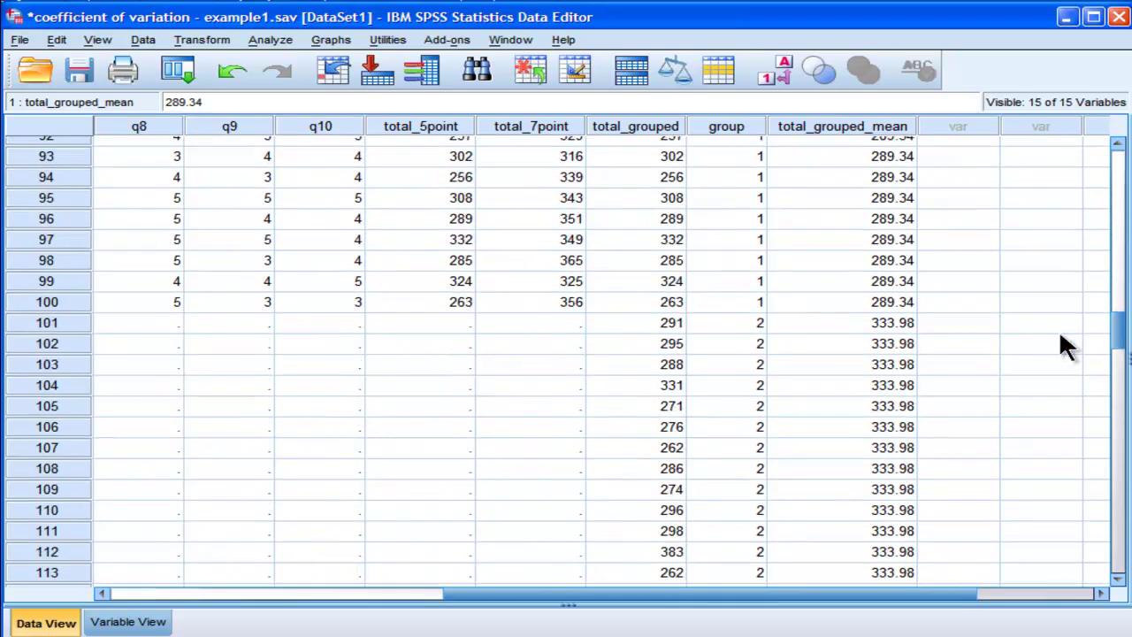
drag(900, 321, 877, 344)
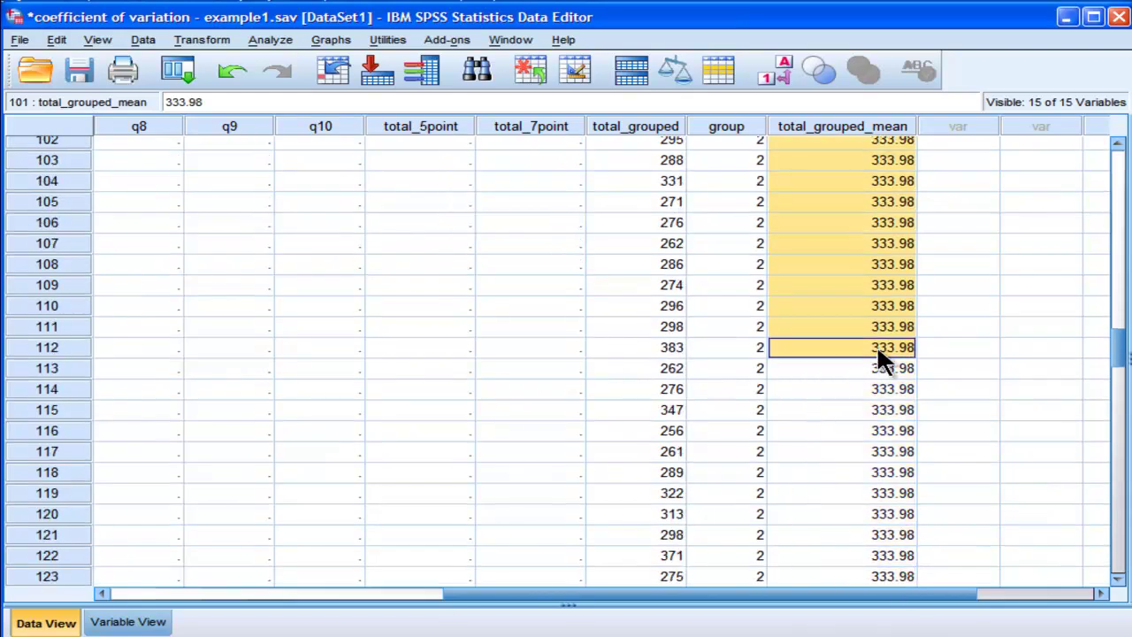
drag(1118, 346, 1116, 334)
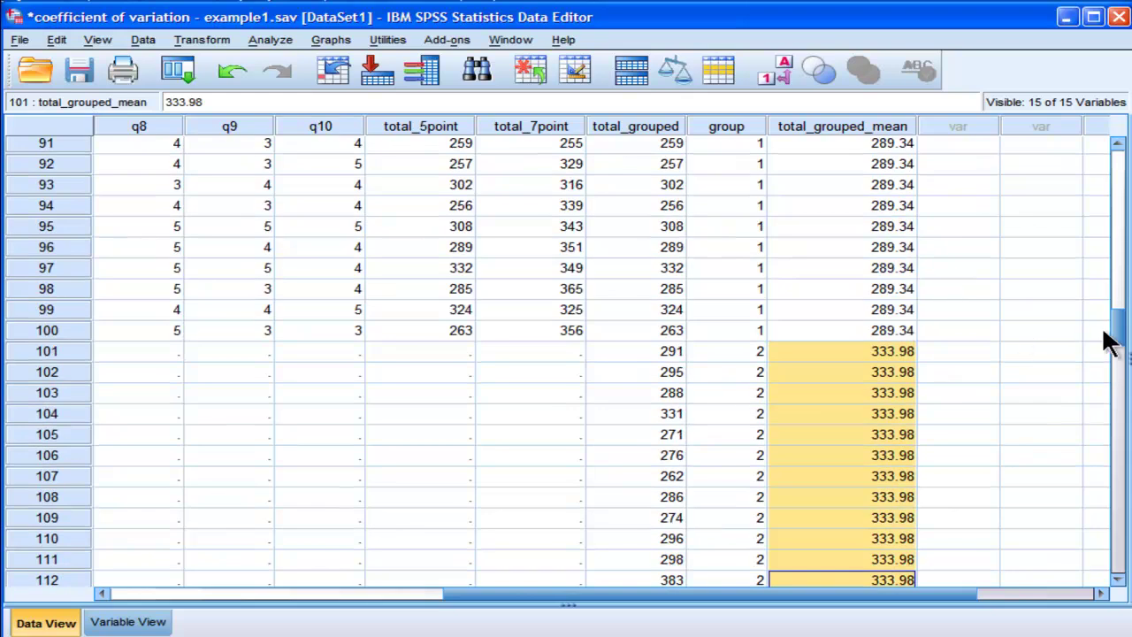
drag(1116, 336, 1116, 147)
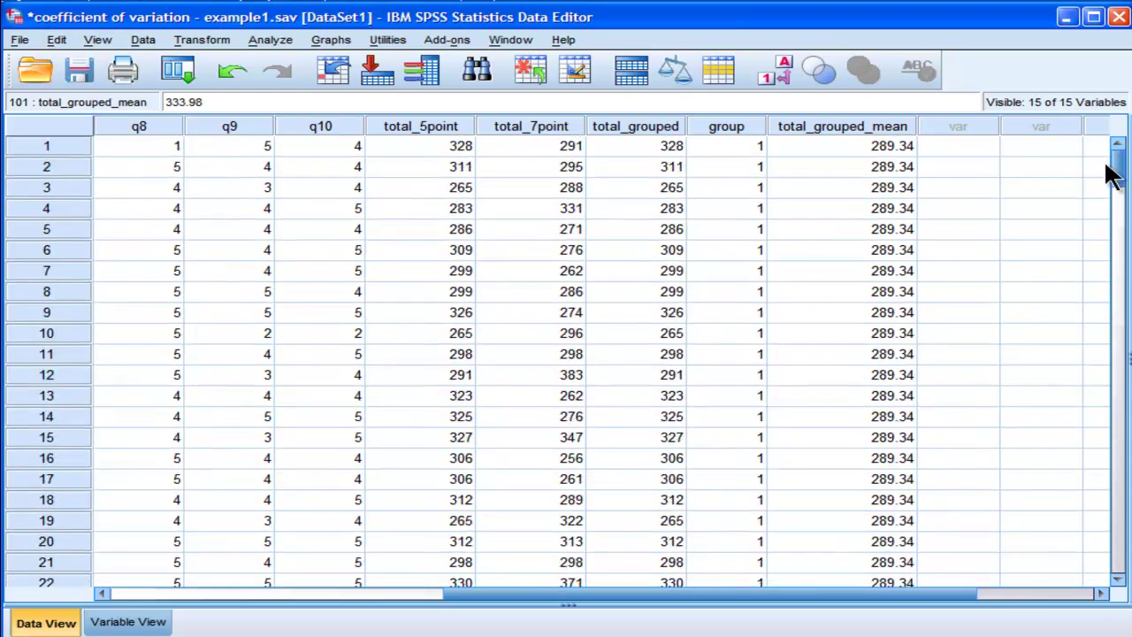
click(819, 151)
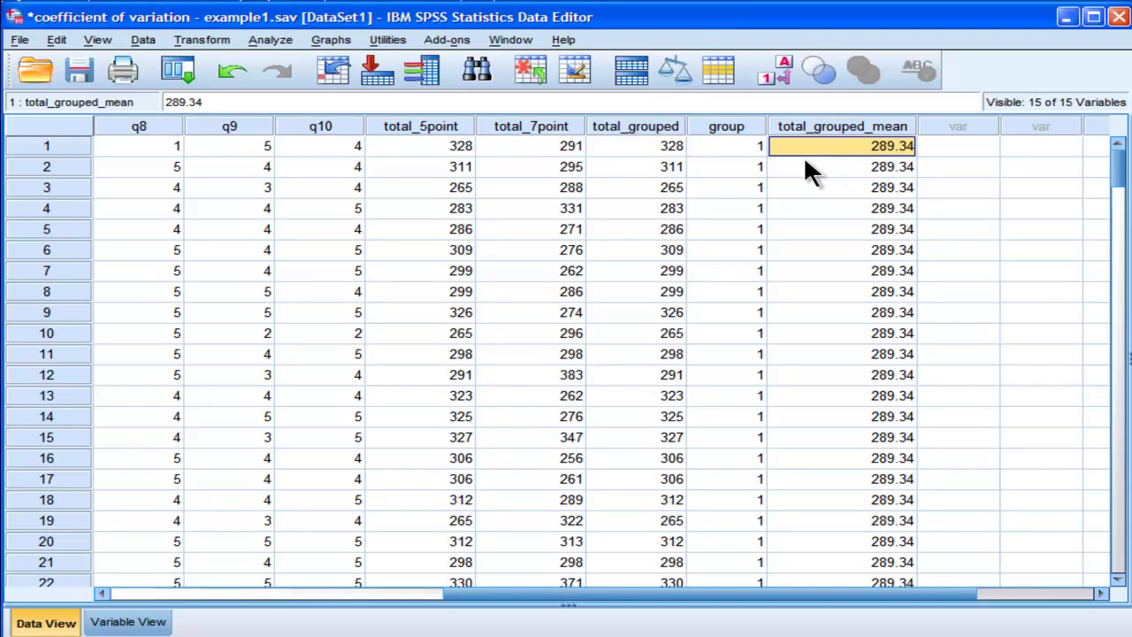
Step: Start Transform > Compute Variable with target variable absolute_deviation_adjusted
click(205, 37)
click(213, 64)
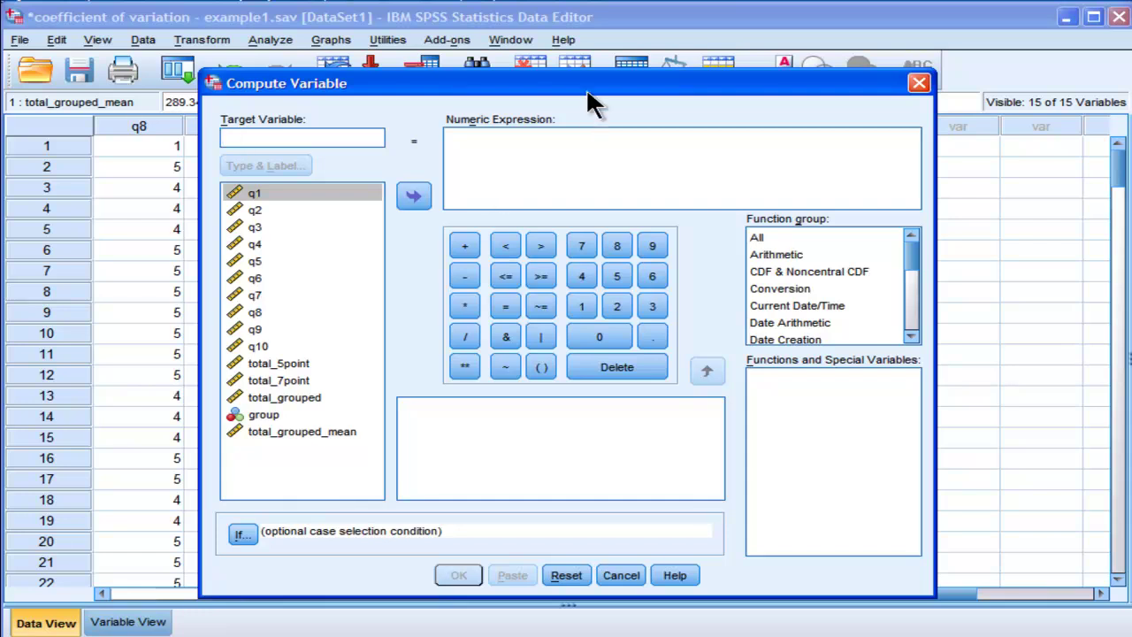
drag(587, 91, 625, 153)
text(ab)
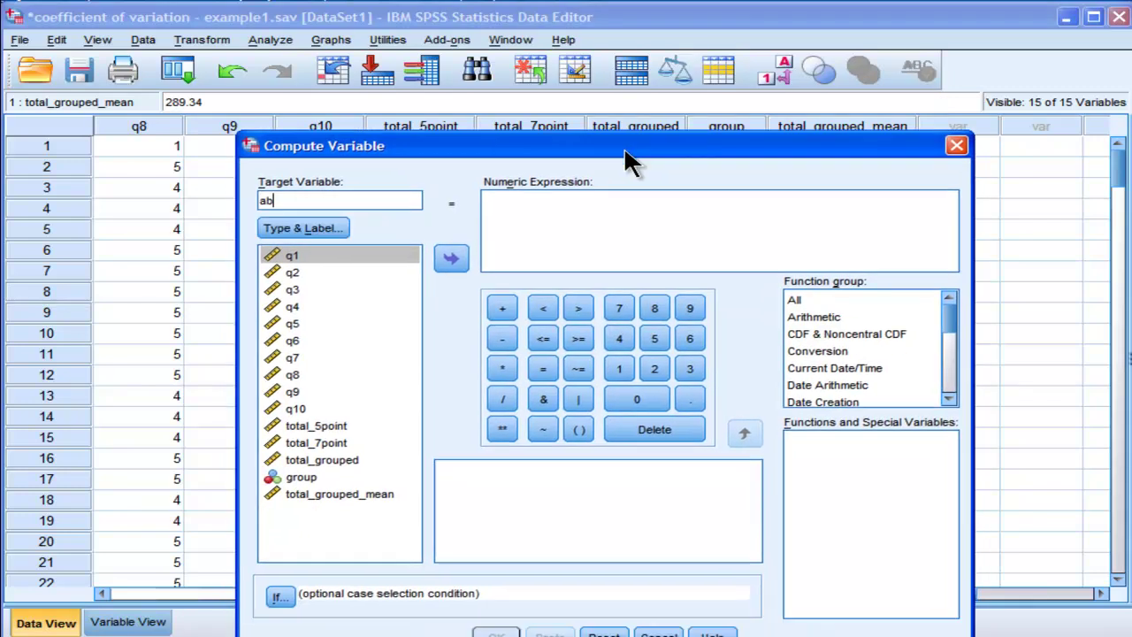
text(solute_deviation_adjus)
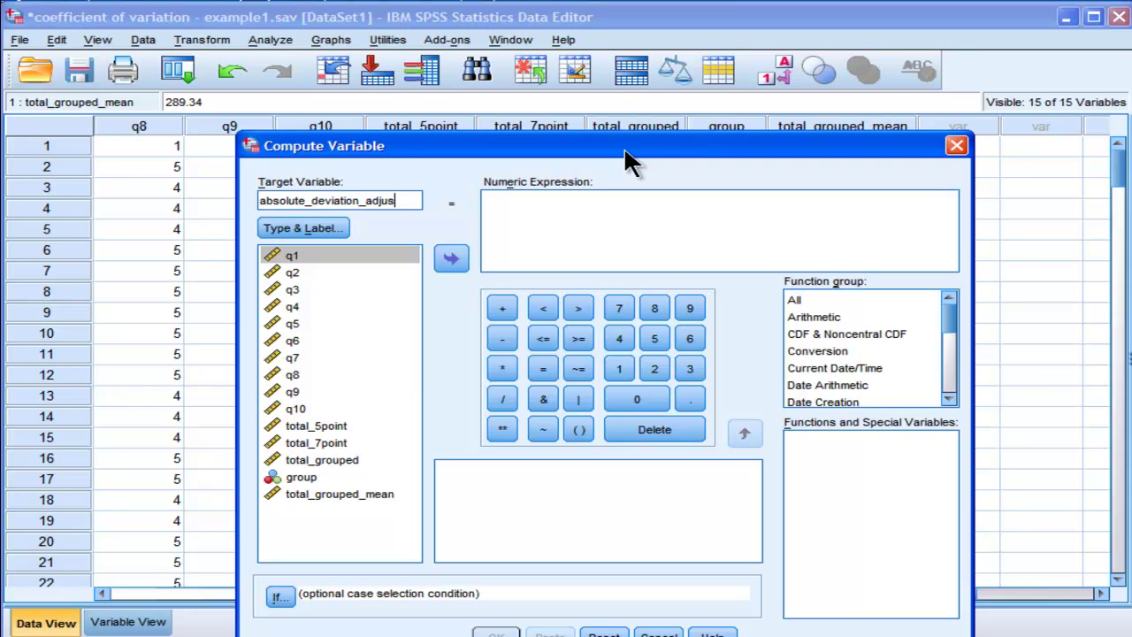
text(ted)
Step: Build the expression ABS(total_grouped - total_grouped_mean) using the Abs function from the All group
drag(950, 307, 881, 303)
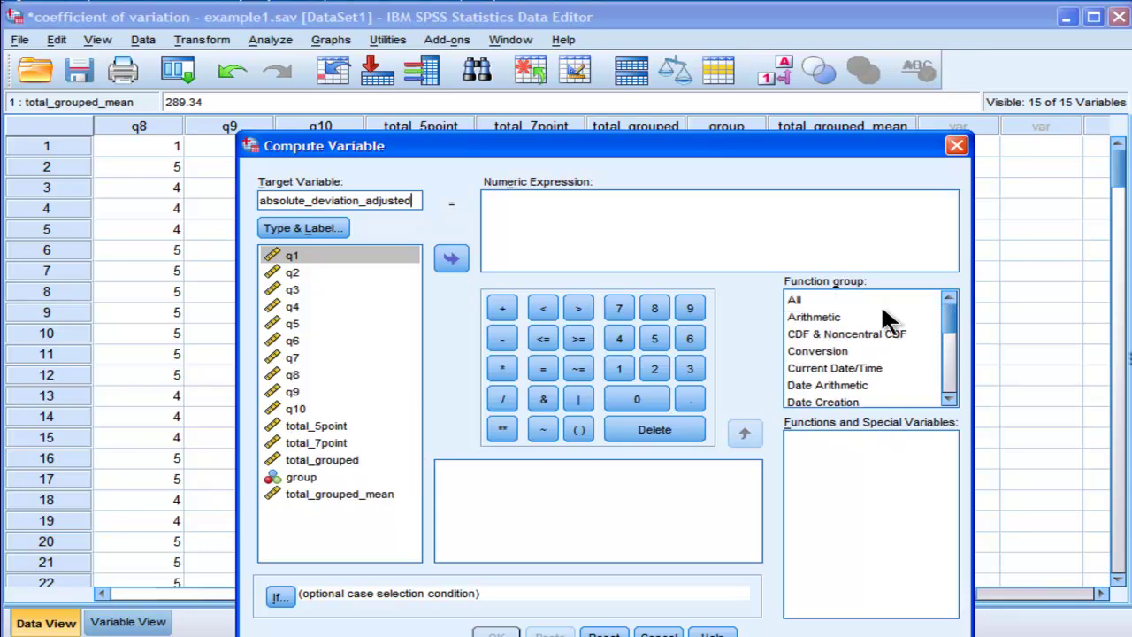
click(812, 300)
click(800, 543)
double_click(801, 543)
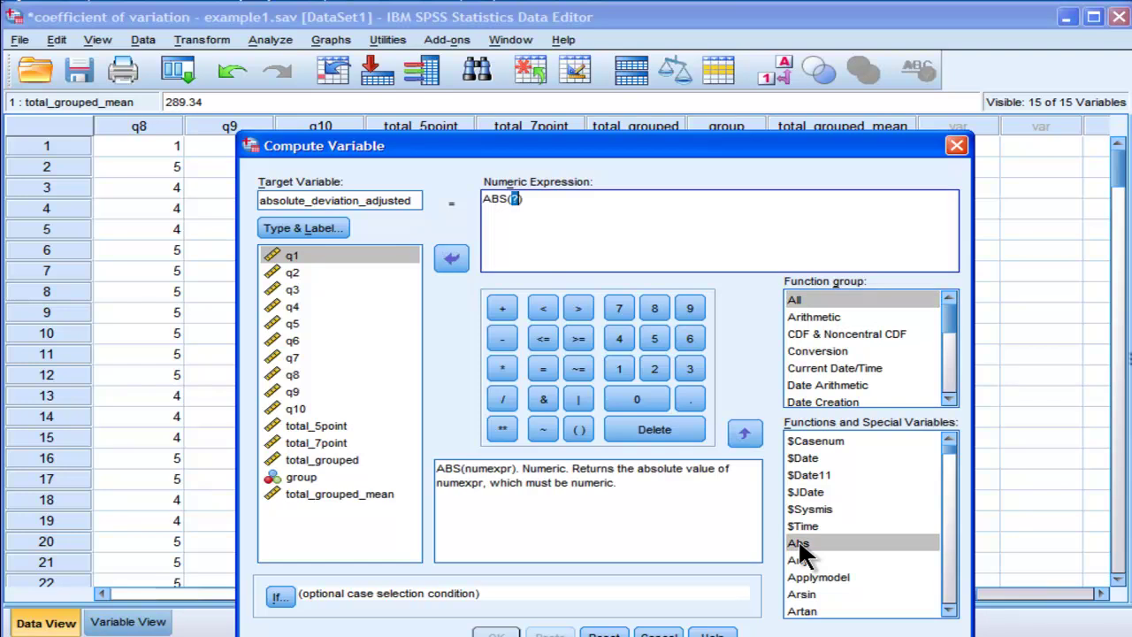
click(633, 198)
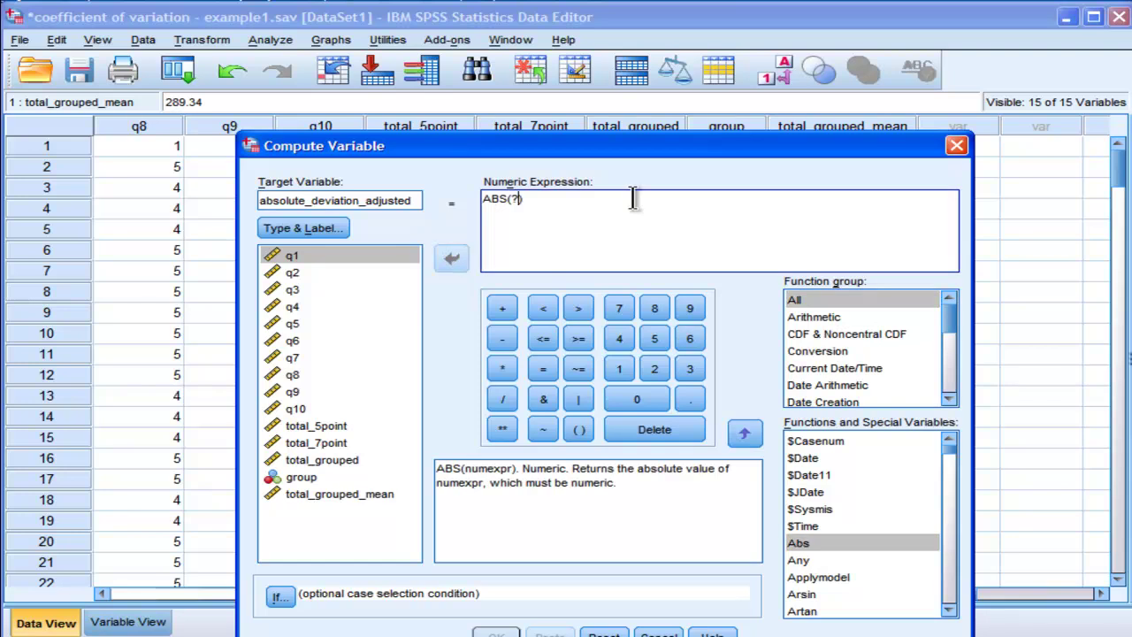
double_click(327, 453)
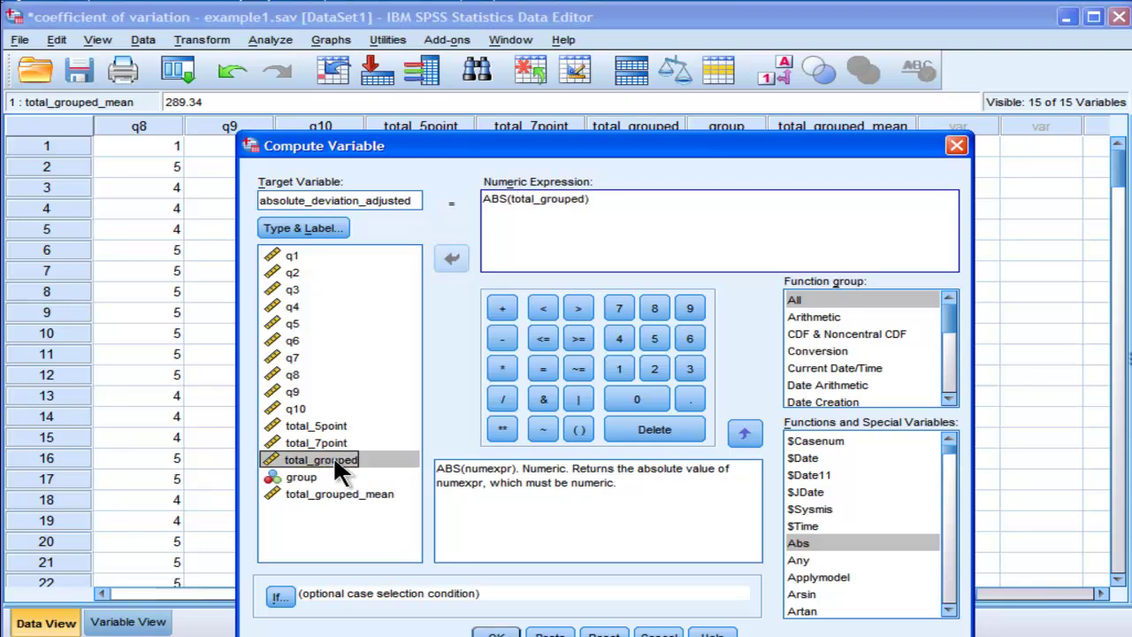
text(-)
double_click(331, 491)
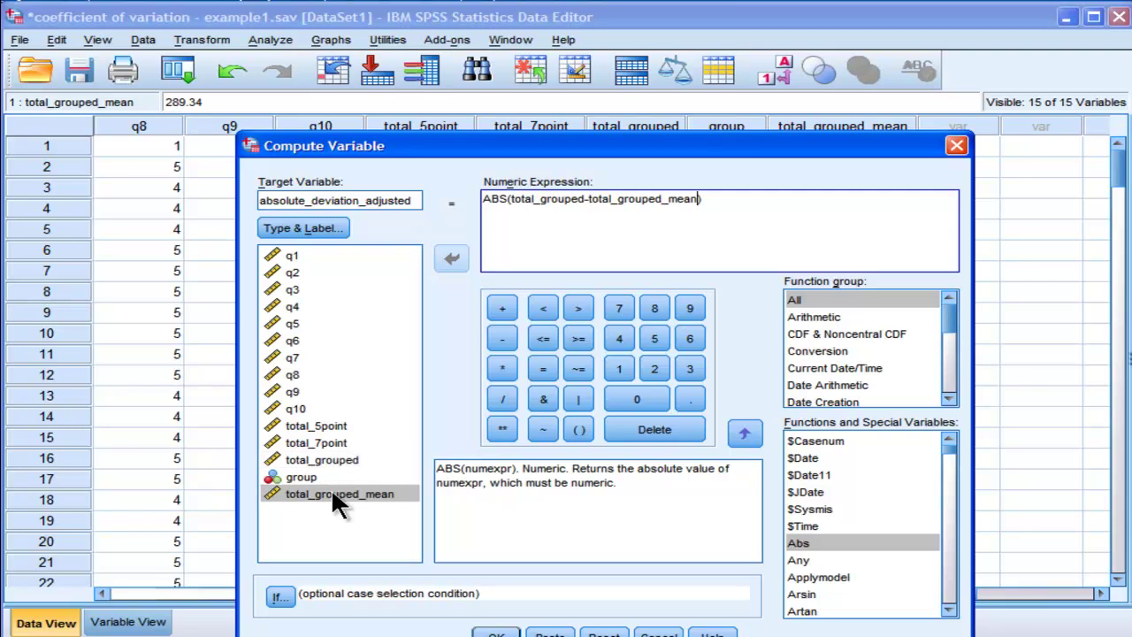
click(582, 199)
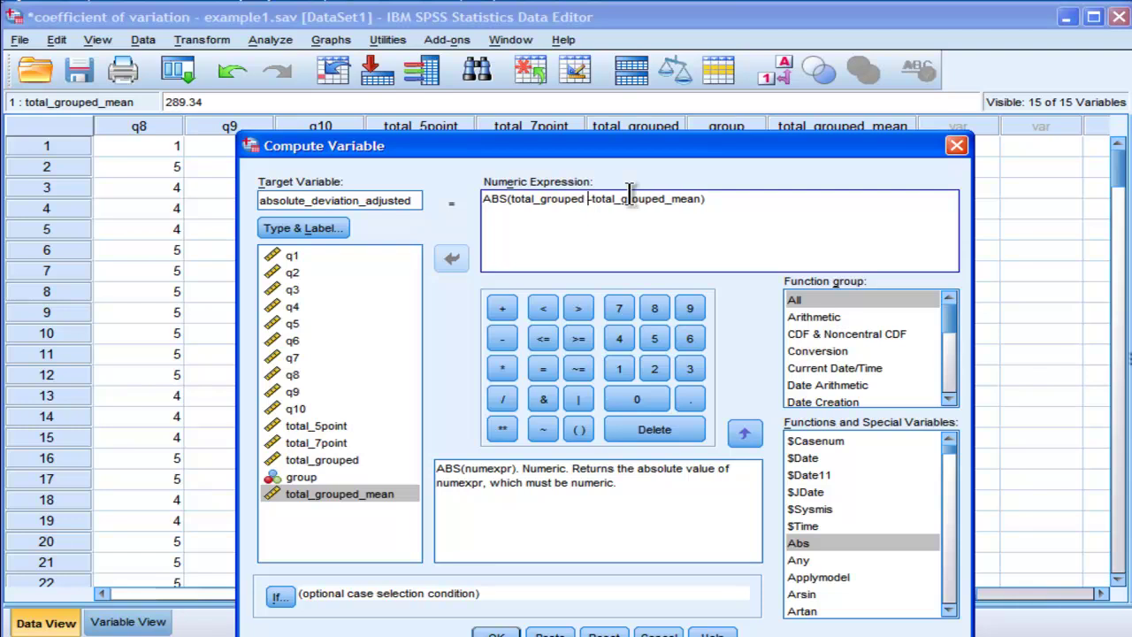
key(Right)
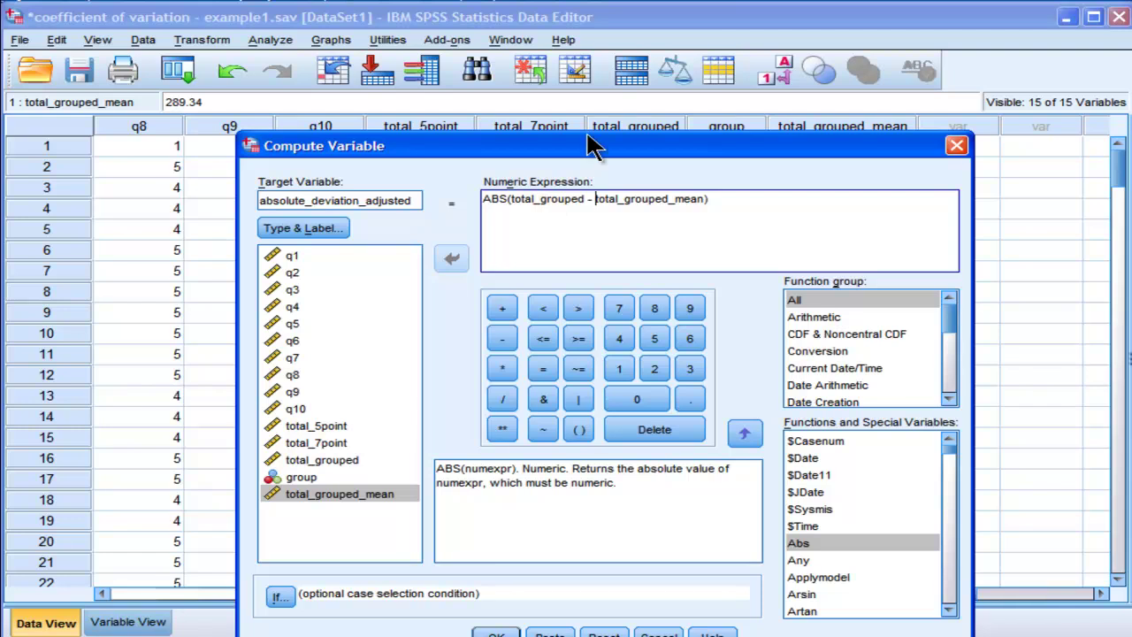
drag(594, 145, 582, 213)
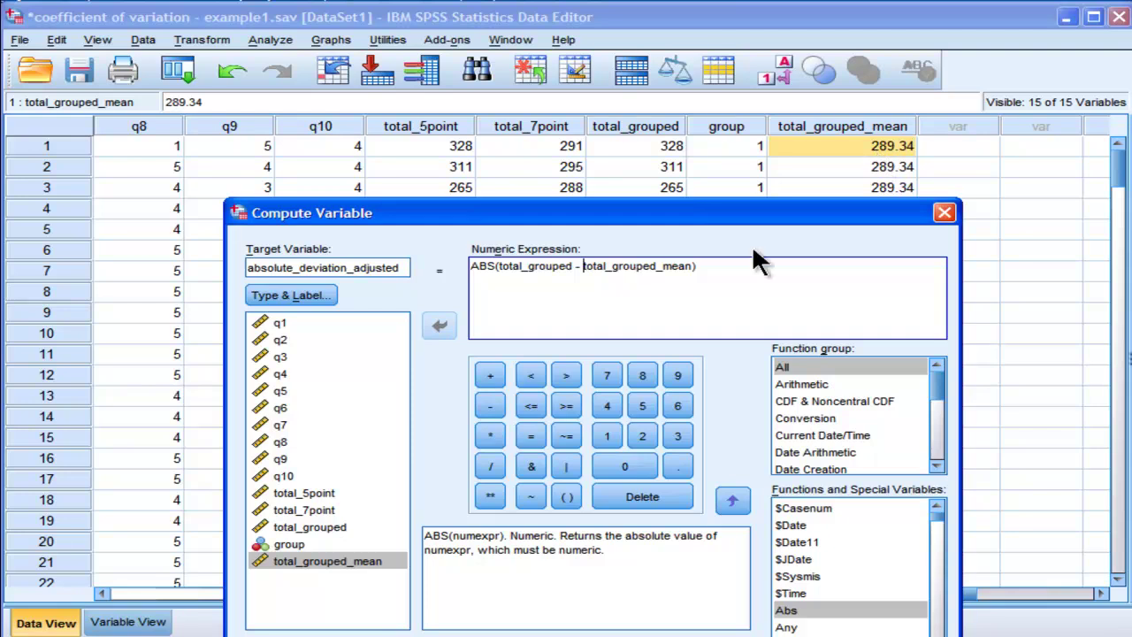
Step: Append a division by total_grouped_mean to the expression
click(715, 263)
text(/)
double_click(348, 557)
key(Left)
key(Left)
key(Left)
key(Left)
key(Left)
key(Left)
key(Left)
key(Left)
key(Left)
key(Left)
key(Left)
key(Left)
key(Left)
key(Left)
key(Right)
key(Right)
key(Right)
Step: Add parentheses so the absolute difference is divided by total_grouped_mean
key(Right)
key(Right)
key(Right)
key(Right)
key(Right)
key(Right)
key(Right)
key(Right)
key(Right)
key(Right)
key(Right)
key(Left)
key(Left)
key(Left)
key(Left)
key(Left)
key(Left)
key(Left)
key(Left)
key(Left)
key(Left)
key(Left)
key(Left)
key(Left)
key(Left)
key(Left)
key(Left)
key(Left)
key(Left)
key(Left)
key(Left)
key(Left)
key(Left)
key(Left)
key(Left)
key(Left)
key(Left)
key(Left)
key(Left)
key(Left)
key(Left)
key(Left)
key(Left)
key(Left)
key(Left)
key(Left)
key(Left)
key(Left)
key(Left)
key(Left)
key(Left)
key(Left)
key(Left)
key(Left)
key(Left)
key(Left)
key(Left)
key(Left)
key(Left)
key(Left)
key(Left)
key(Left)
key(Left)
key(Left)
key(Left)
text(()
key(Right)
key(Right)
key(Right)
key(Right)
key(Right)
key(Right)
key(Right)
key(Right)
key(Right)
key(Right)
key(Right)
key(Right)
key(Right)
key(Right)
key(Right)
key(Right)
key(Right)
key(Right)
key(Right)
key(Right)
key(Right)
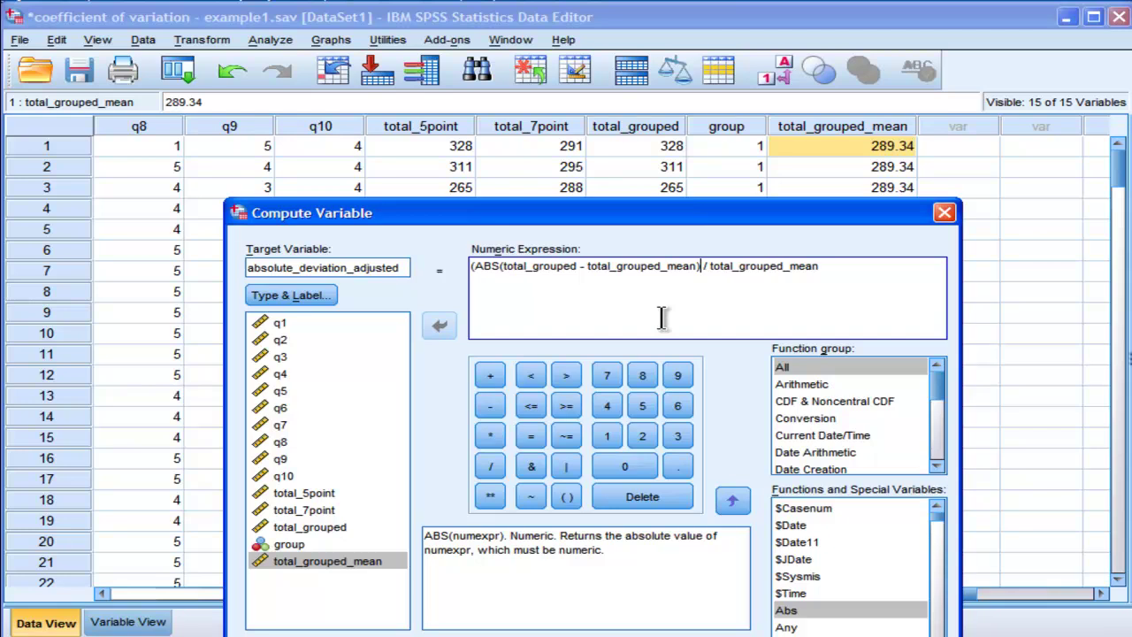
text())
key(Left)
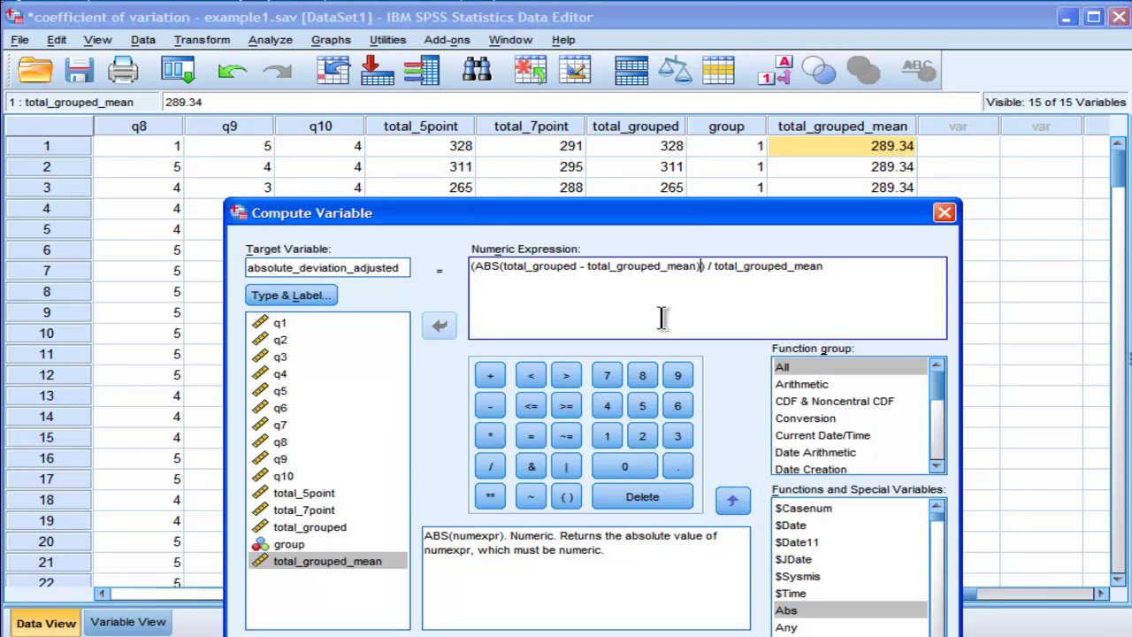
key(Left)
key(Left)
key(Left)
key(Left)
key(Left)
key(Left)
key(Left)
key(Left)
key(Left)
key(Left)
key(Left)
key(Left)
key(Left)
key(Left)
key(Left)
key(Left)
key(Left)
key(Left)
key(Left)
key(Left)
text(()
key(Right)
key(Right)
key(Right)
key(Right)
key(Right)
key(Right)
key(Right)
key(Right)
key(Right)
key(Right)
key(Right)
key(Right)
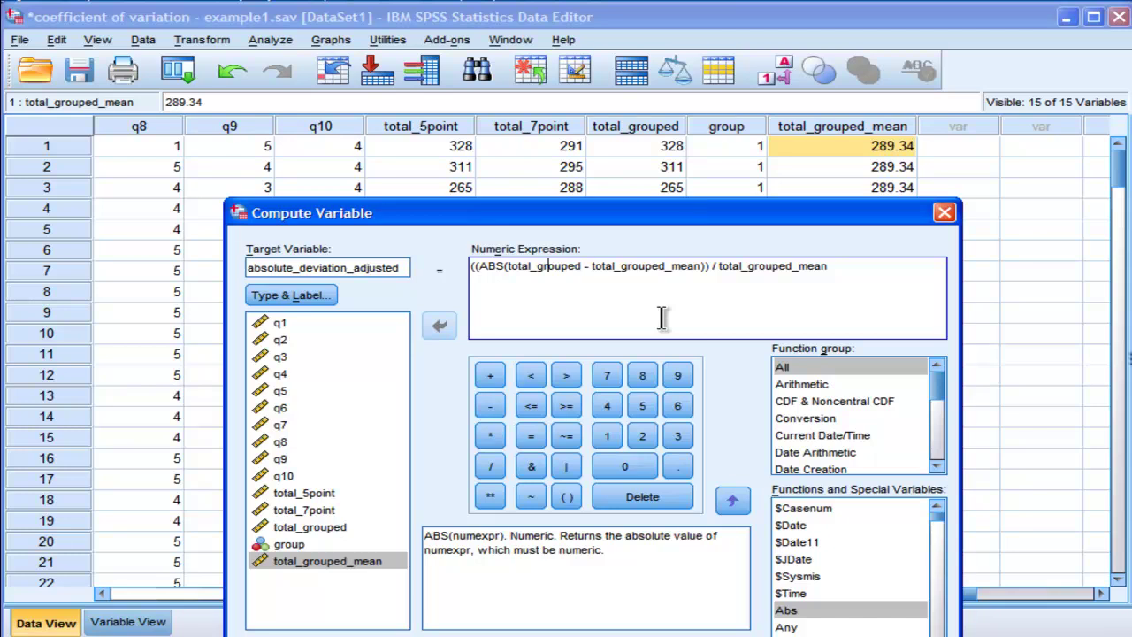
key(Right)
key(Right)
key(Right)
key(Right)
key(Right)
key(Right)
key(Right)
key(Right)
key(Right)
key(Right)
key(Right)
key(Right)
key(Right)
key(Right)
key(Right)
key(Right)
key(Right)
key(Right)
key(Right)
key(Right)
key(Right)
key(Right)
text())
Step: Create absolute_deviation_adjusted, narrow its column, and check row 1 shows .13
drag(733, 215, 681, 106)
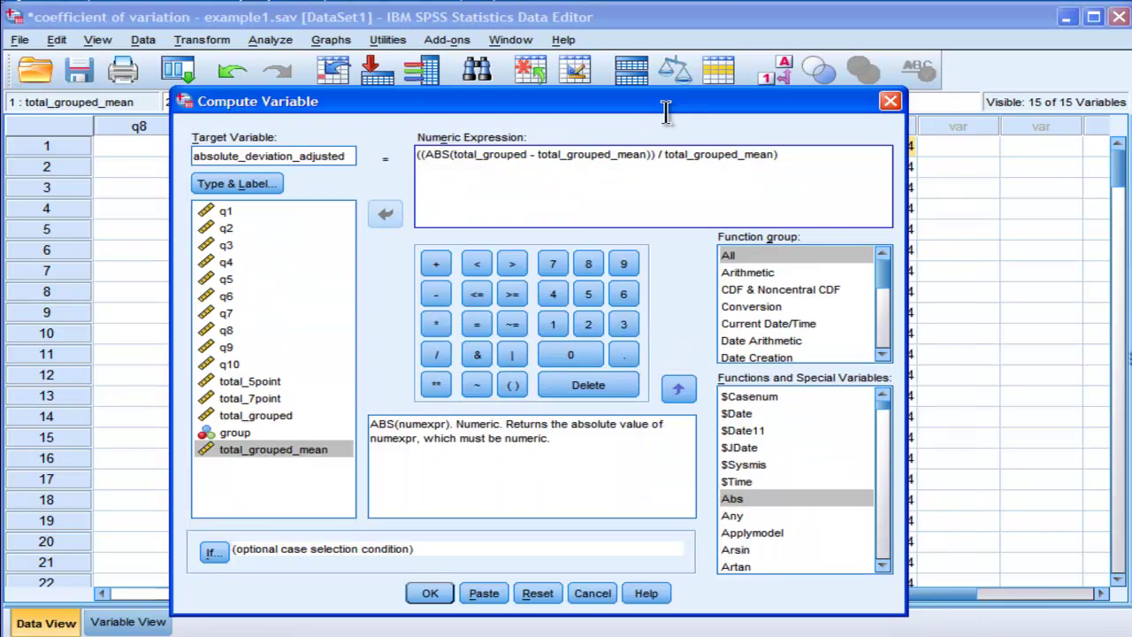
click(431, 594)
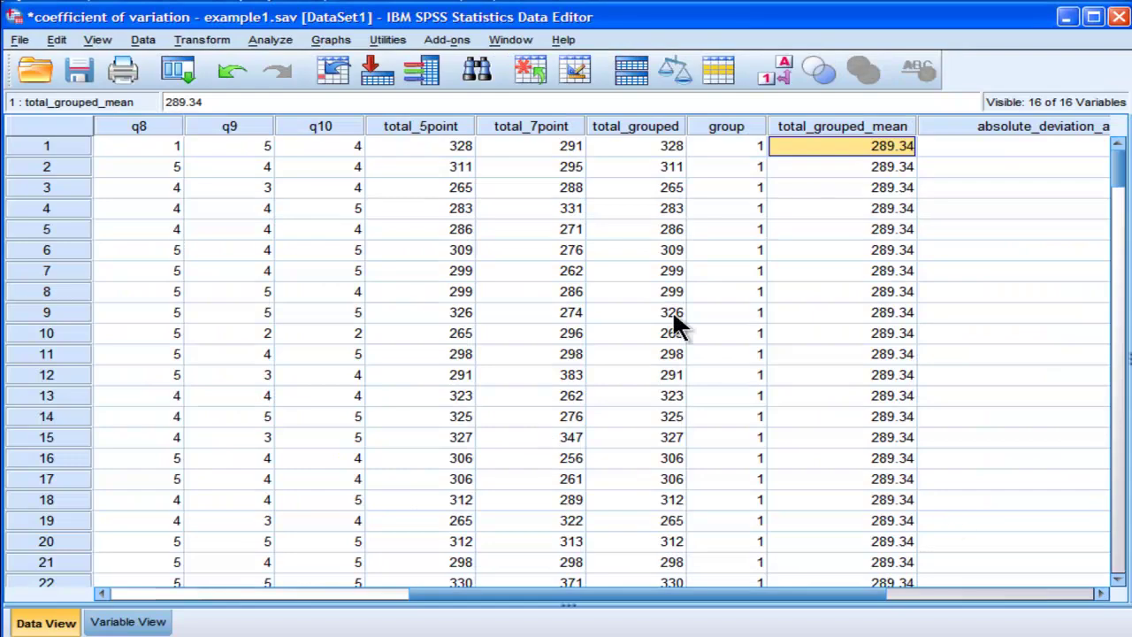
click(1102, 592)
click(1075, 583)
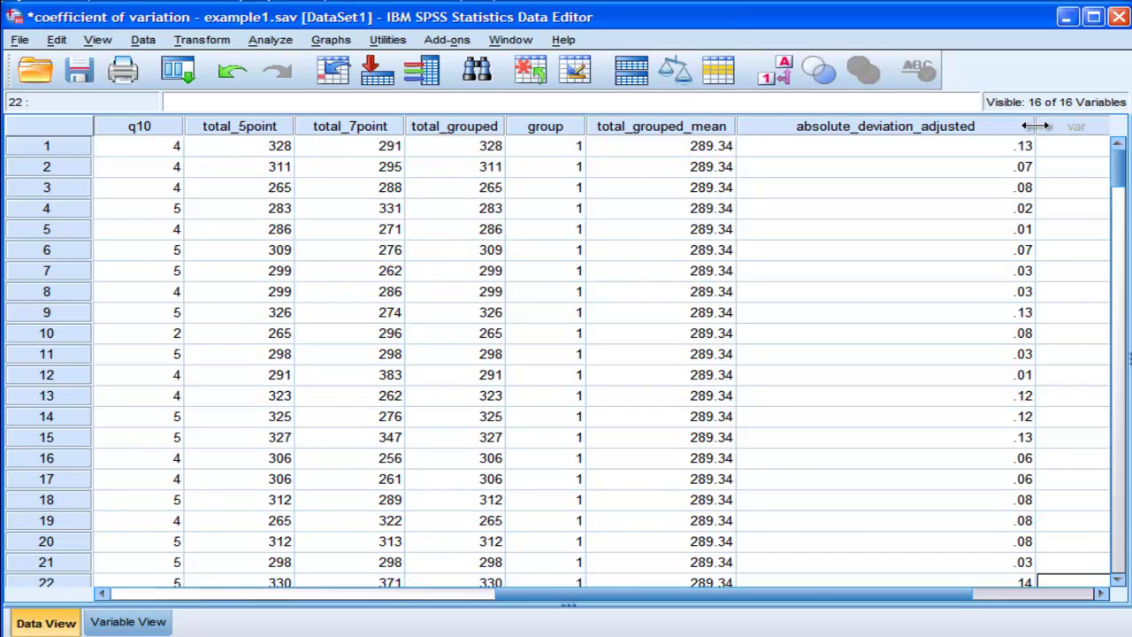
drag(1037, 126, 957, 127)
click(911, 151)
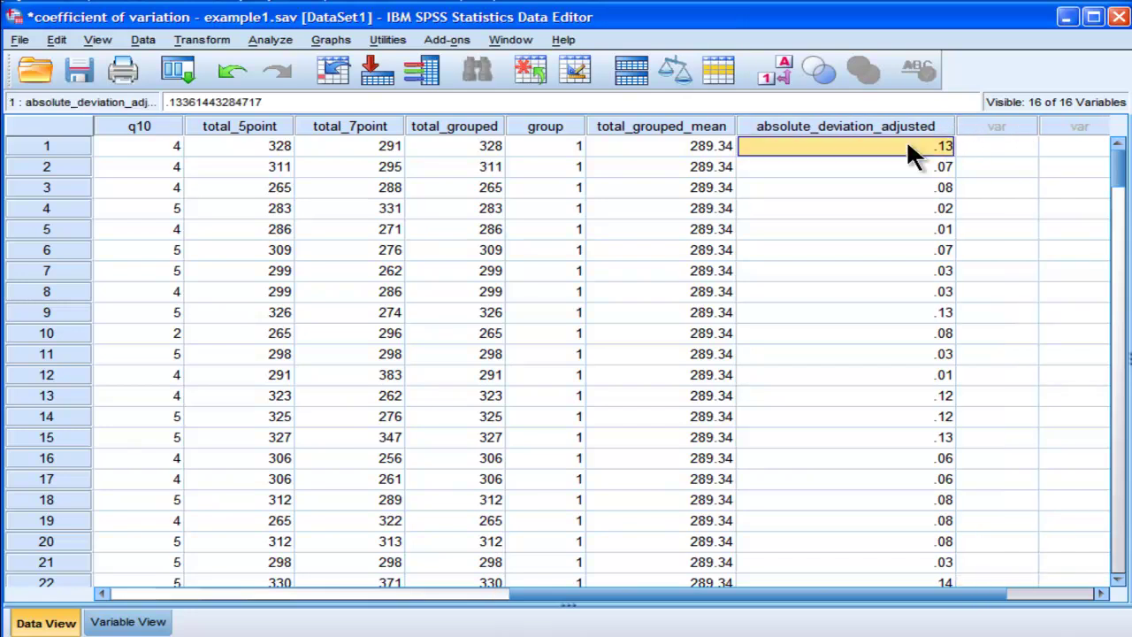
key(Down)
key(Down)
key(Down)
key(Down)
key(Down)
key(Down)
key(Down)
key(Down)
key(Down)
key(Down)
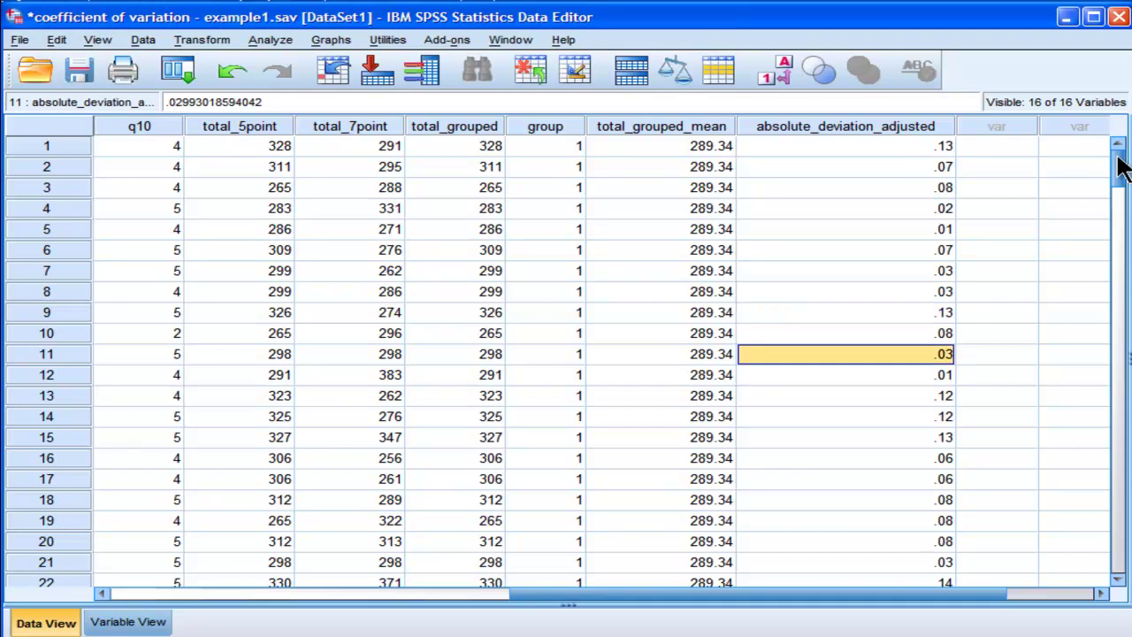
click(276, 40)
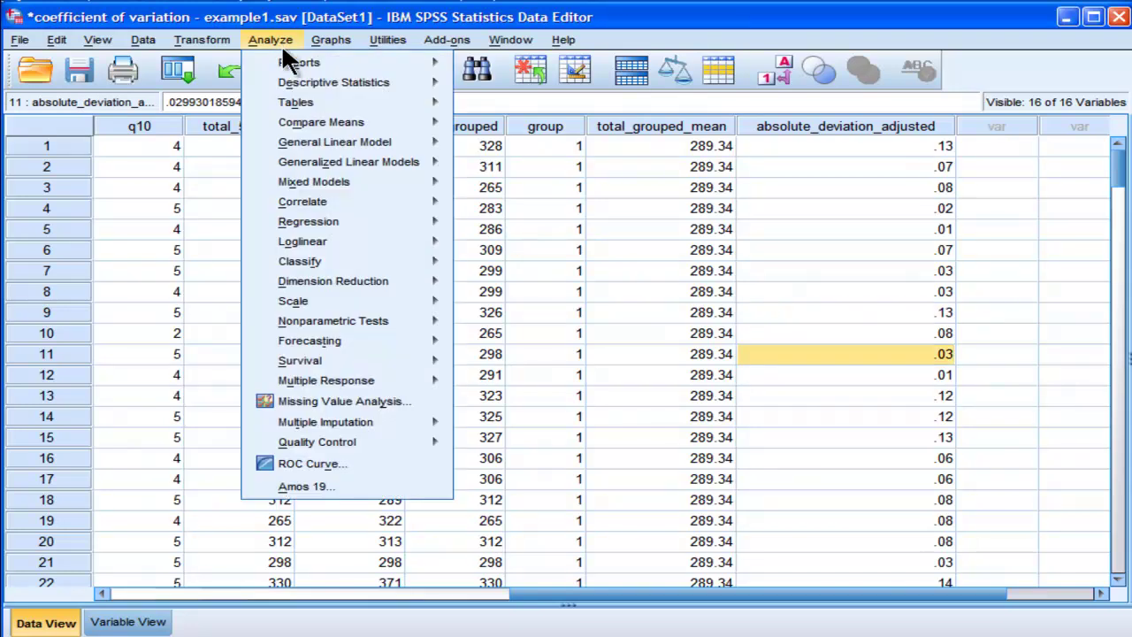
Step: Run One-Way ANOVA: absolute_deviation_adjusted as dependent, group as factor, Descriptive statistics on
mouse_move(304, 82)
mouse_move(411, 121)
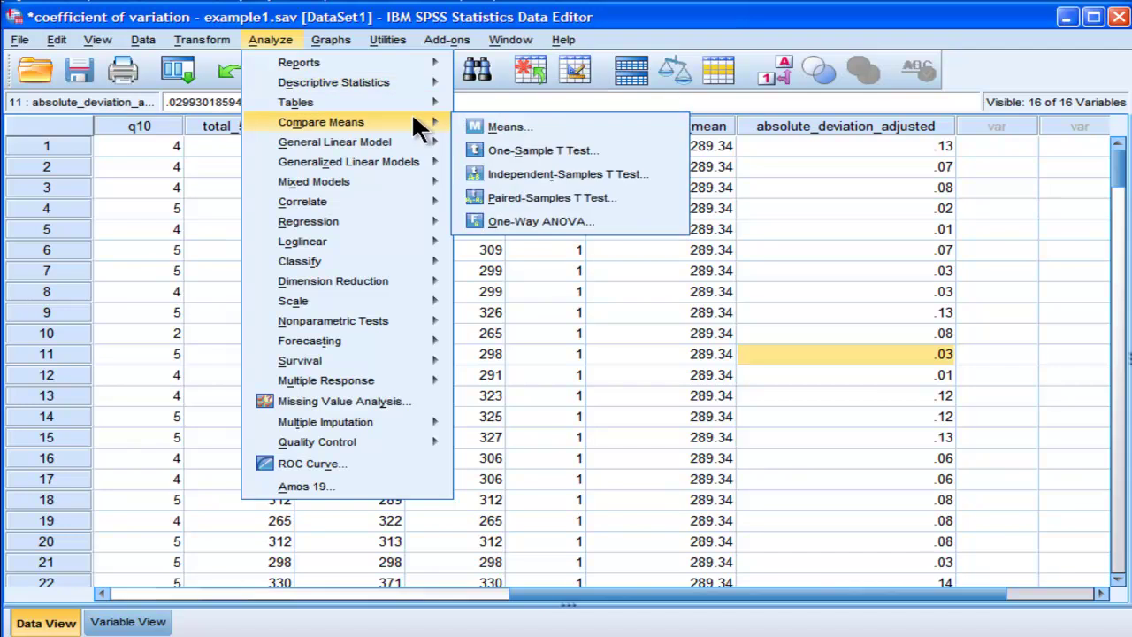
click(494, 223)
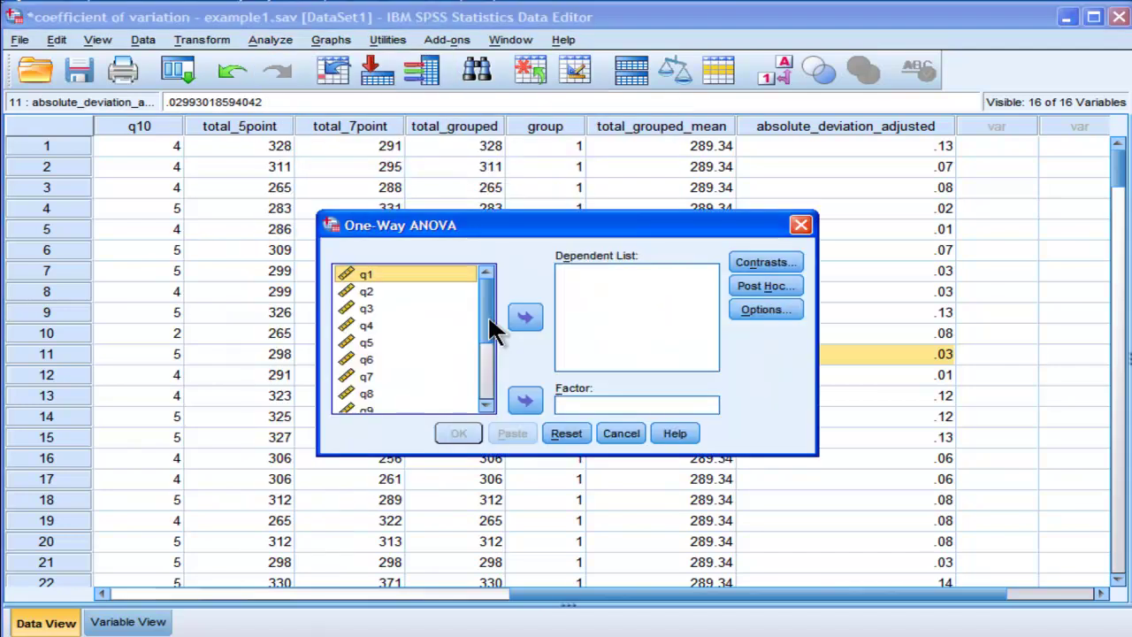
scroll(492, 389, down, 3)
click(397, 371)
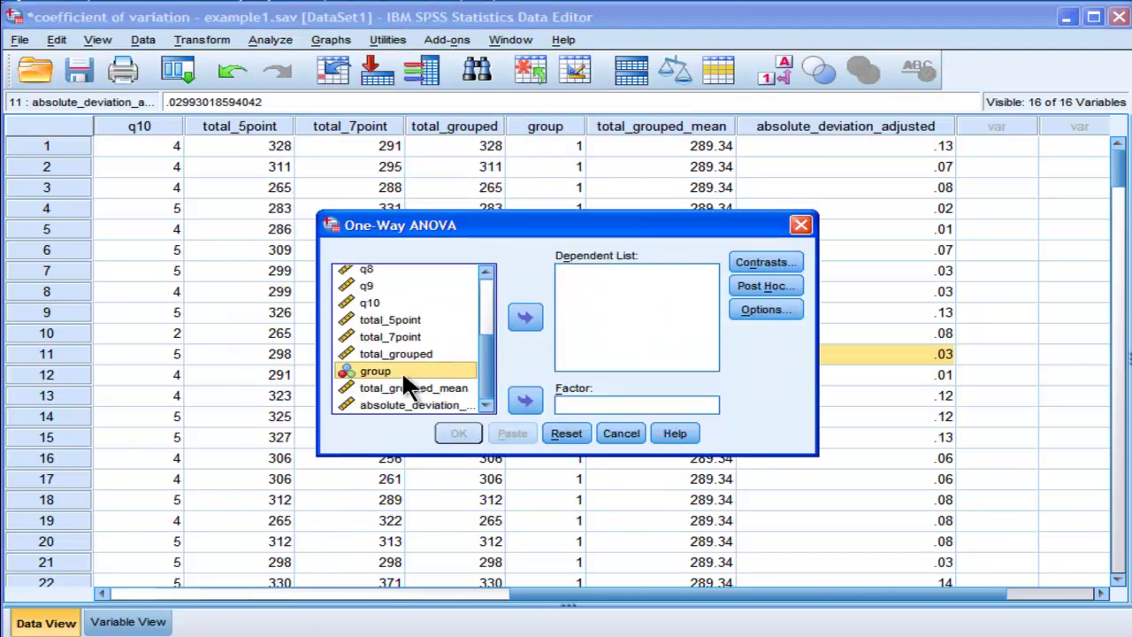
click(524, 401)
click(434, 403)
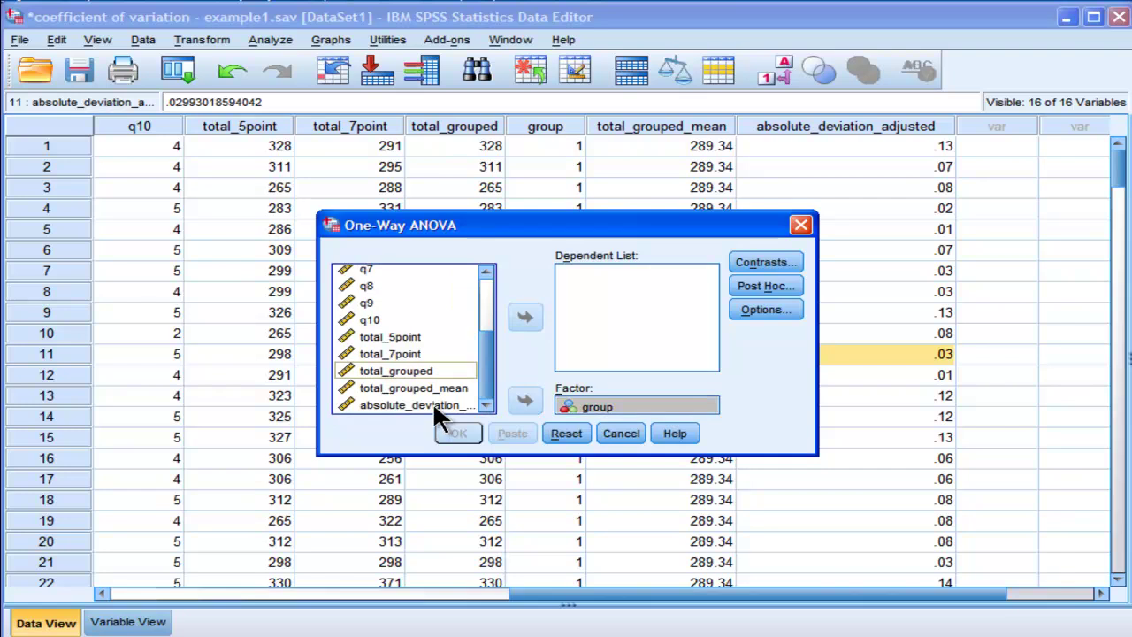
click(528, 317)
click(743, 315)
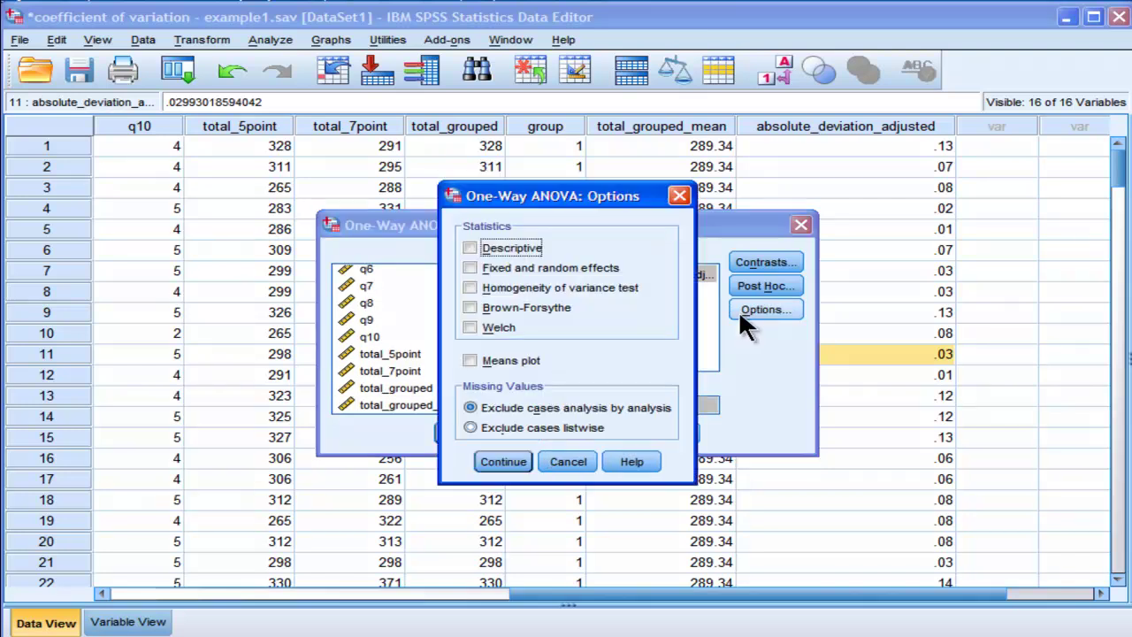
click(504, 461)
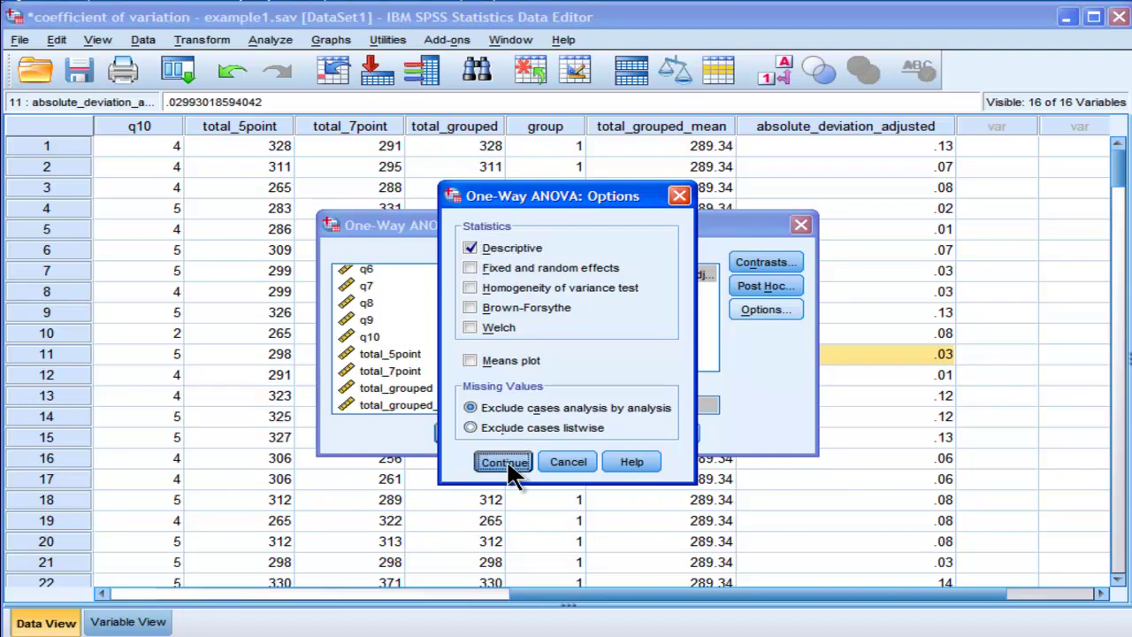
click(454, 431)
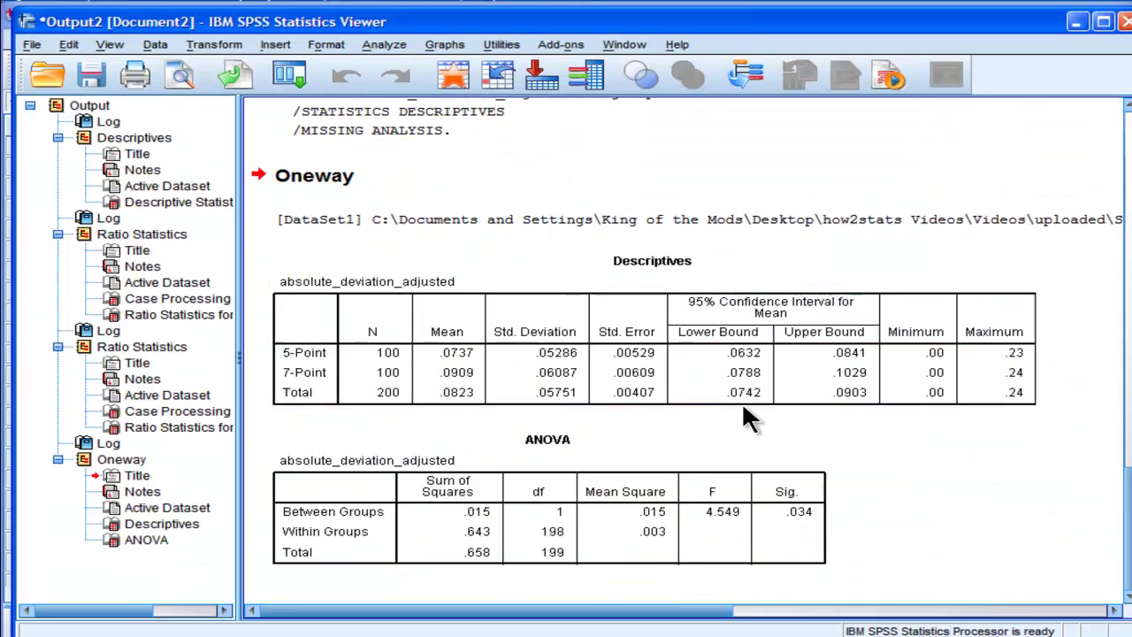
click(766, 541)
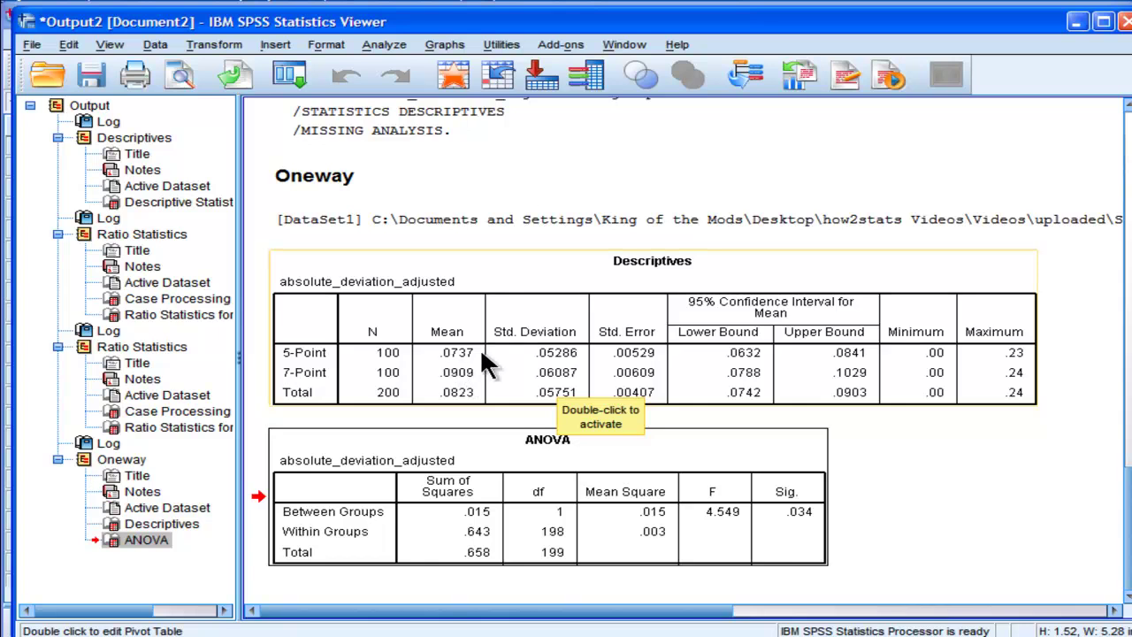
drag(1128, 509, 1128, 354)
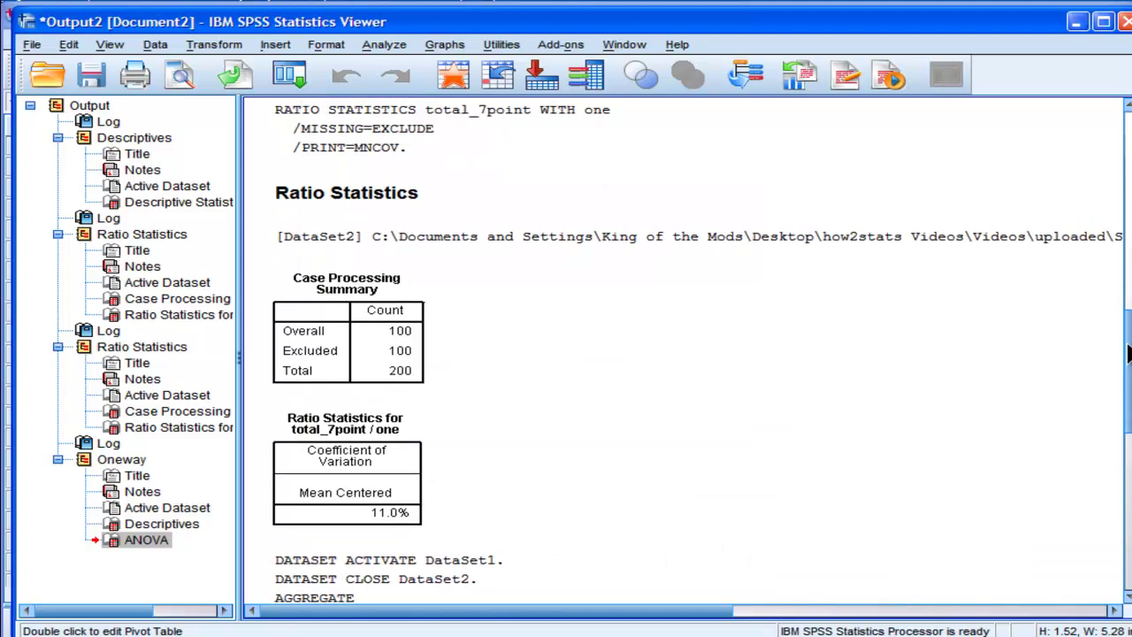
Step: Compare the total_7point (11.0%) and total_5point (9.0964%) coefficient of variation tables
click(349, 469)
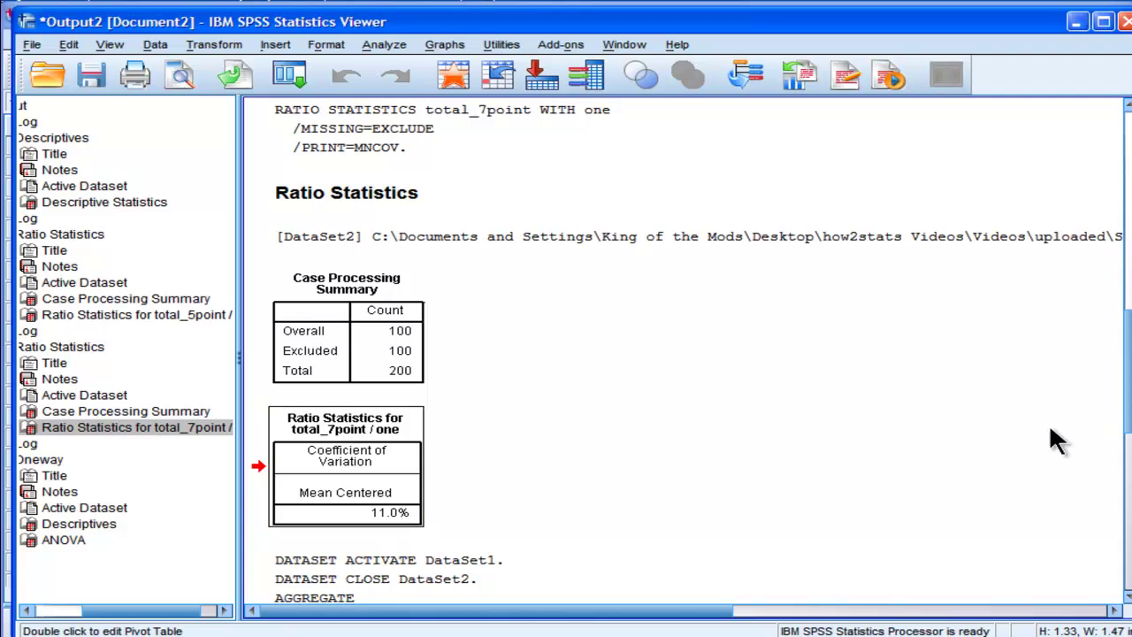
click(1128, 409)
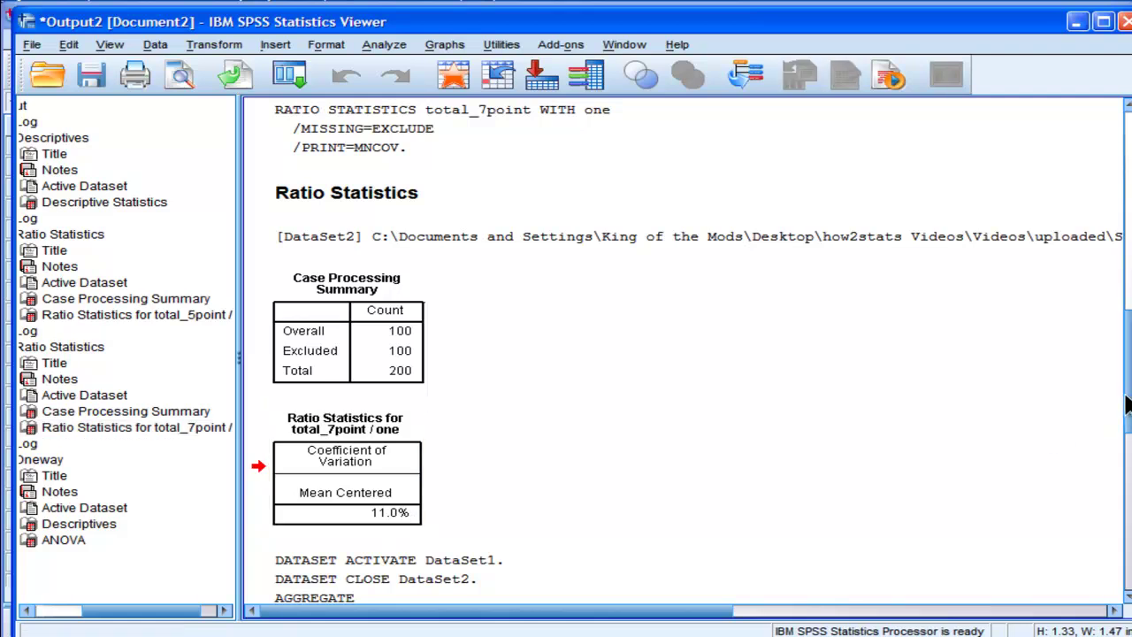
drag(1125, 399, 1123, 340)
click(389, 305)
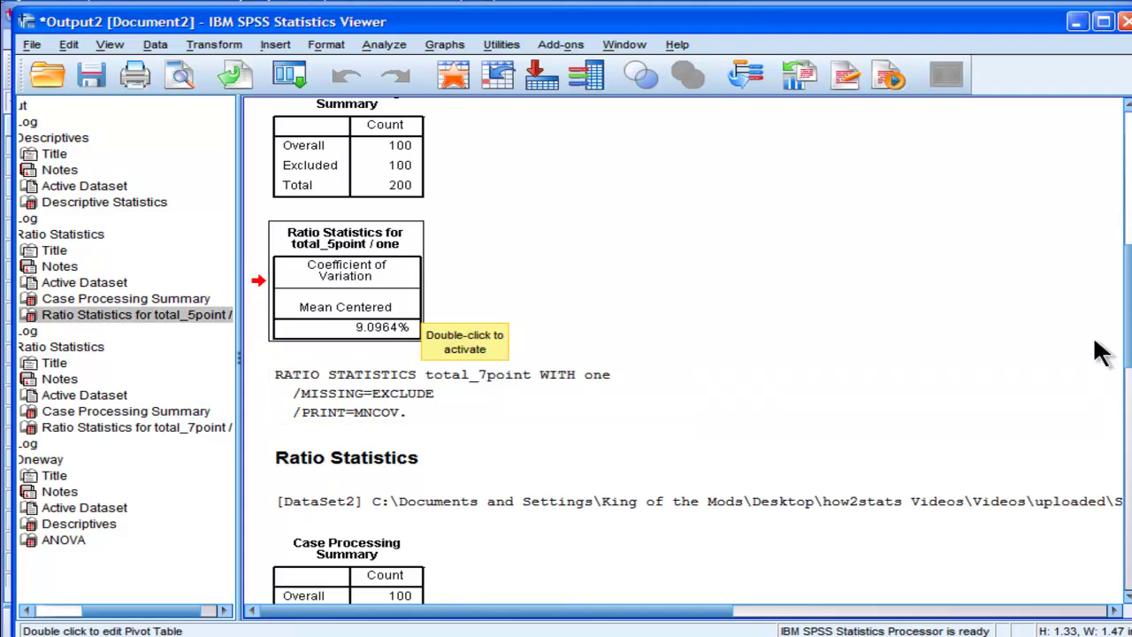
drag(1126, 306, 1126, 518)
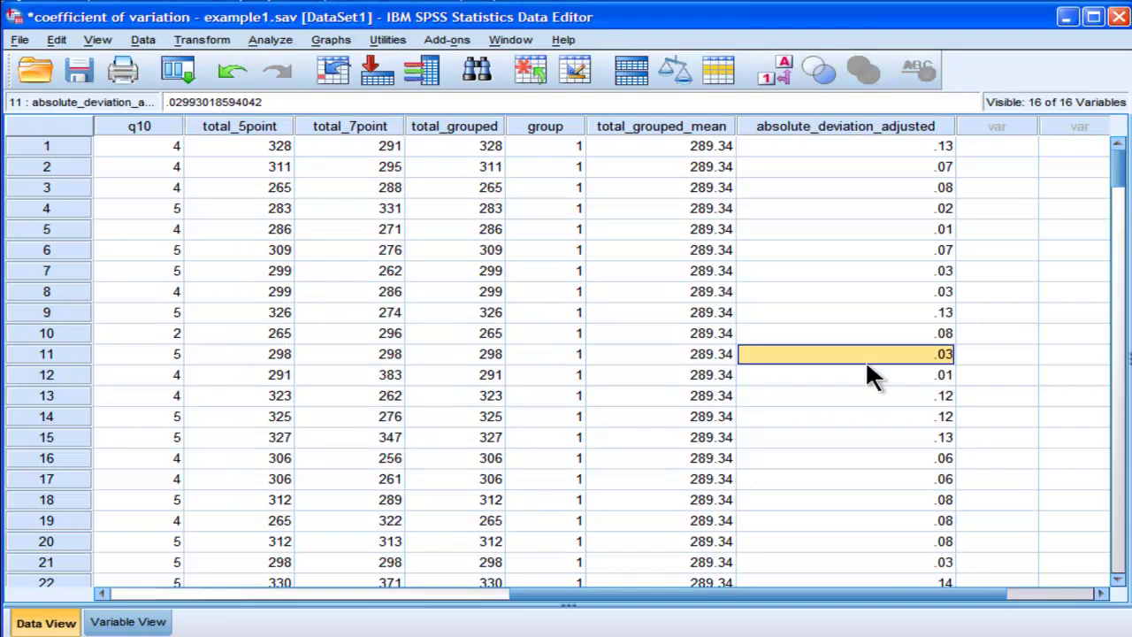
click(838, 147)
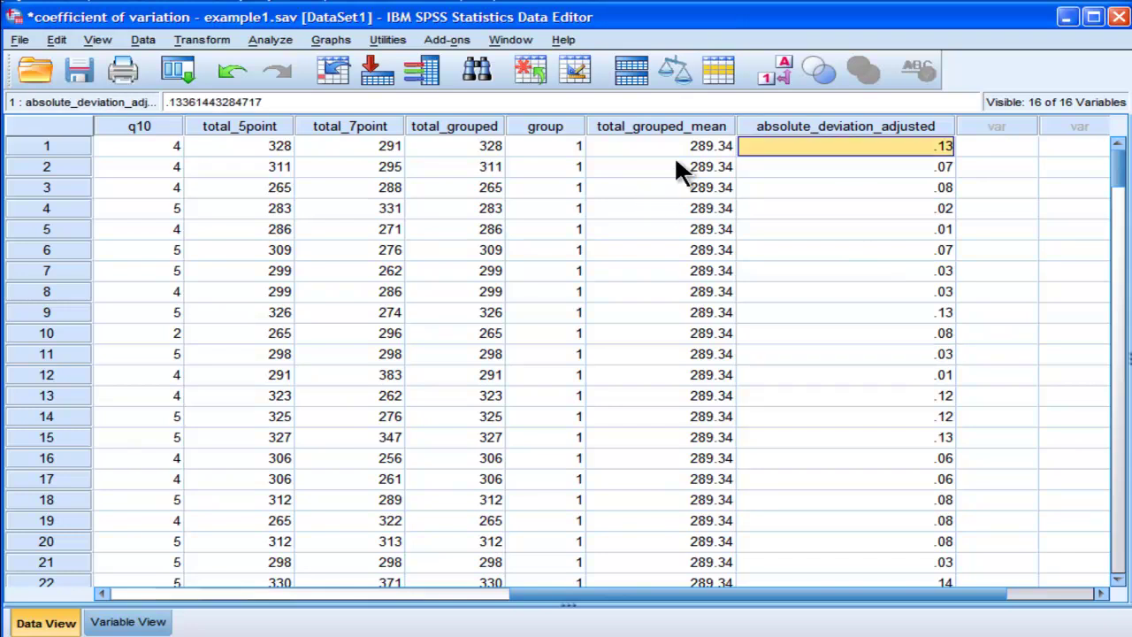
click(225, 124)
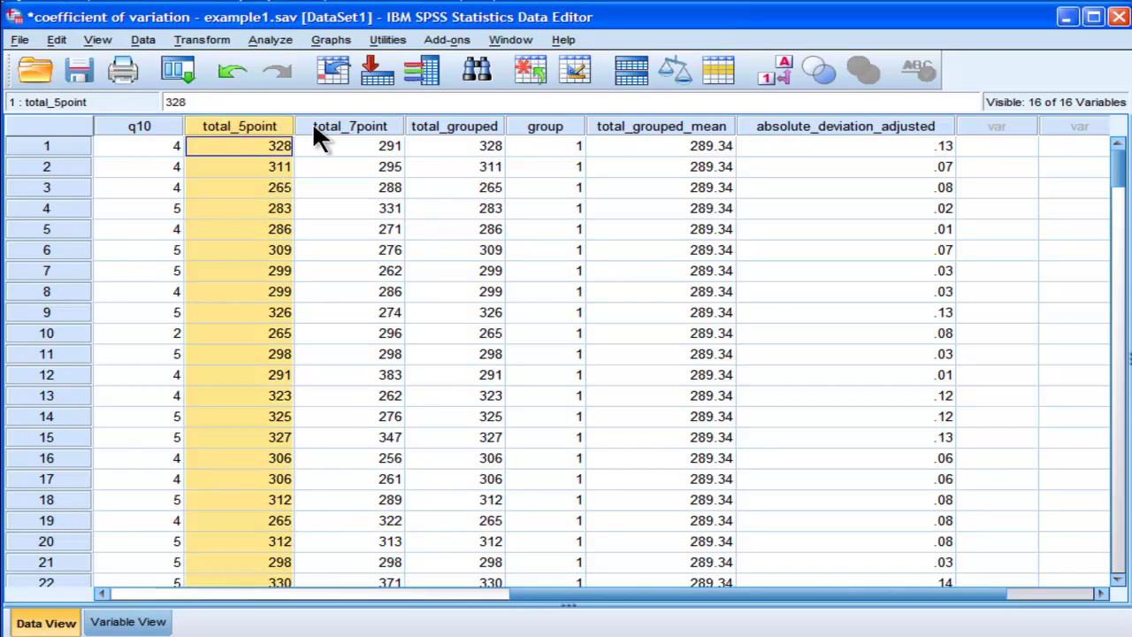
shift+click(315, 125)
click(226, 147)
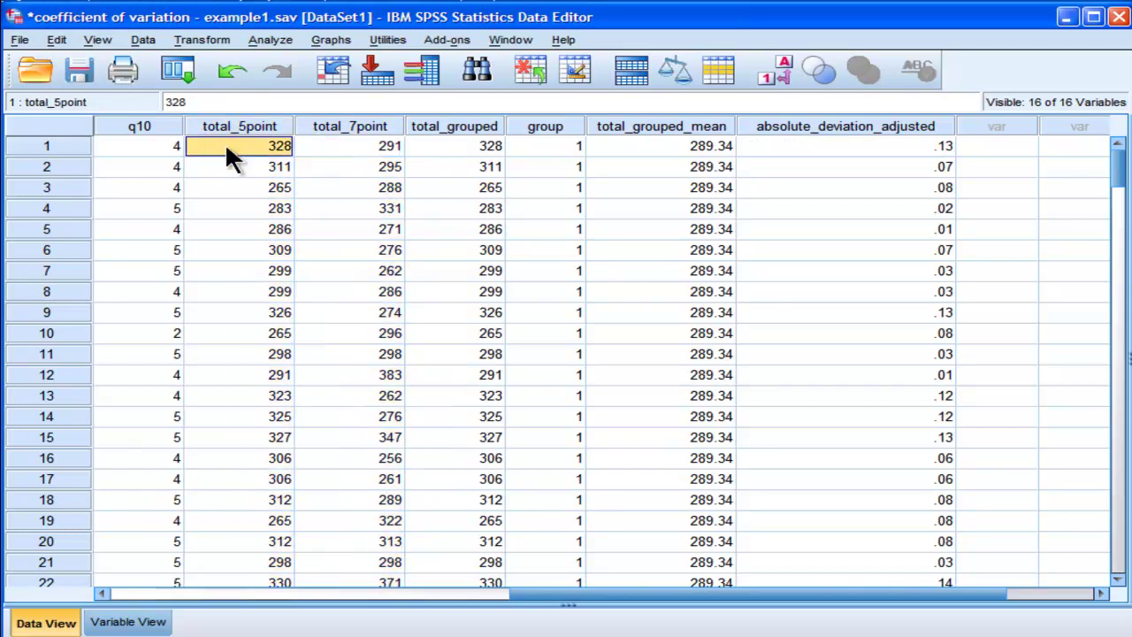
click(333, 147)
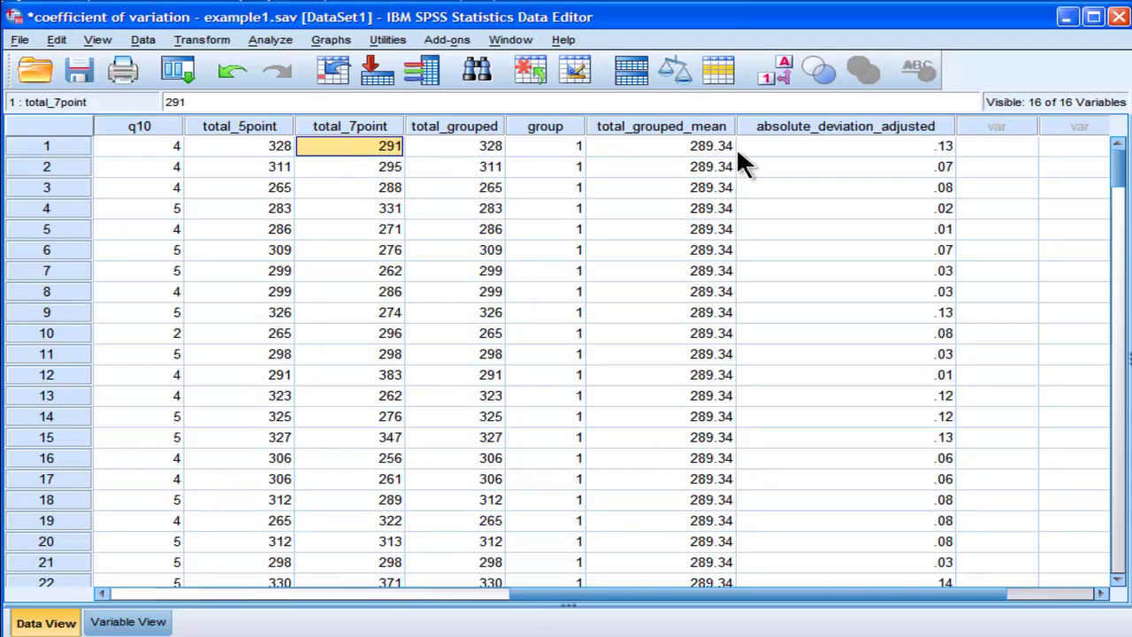
click(822, 132)
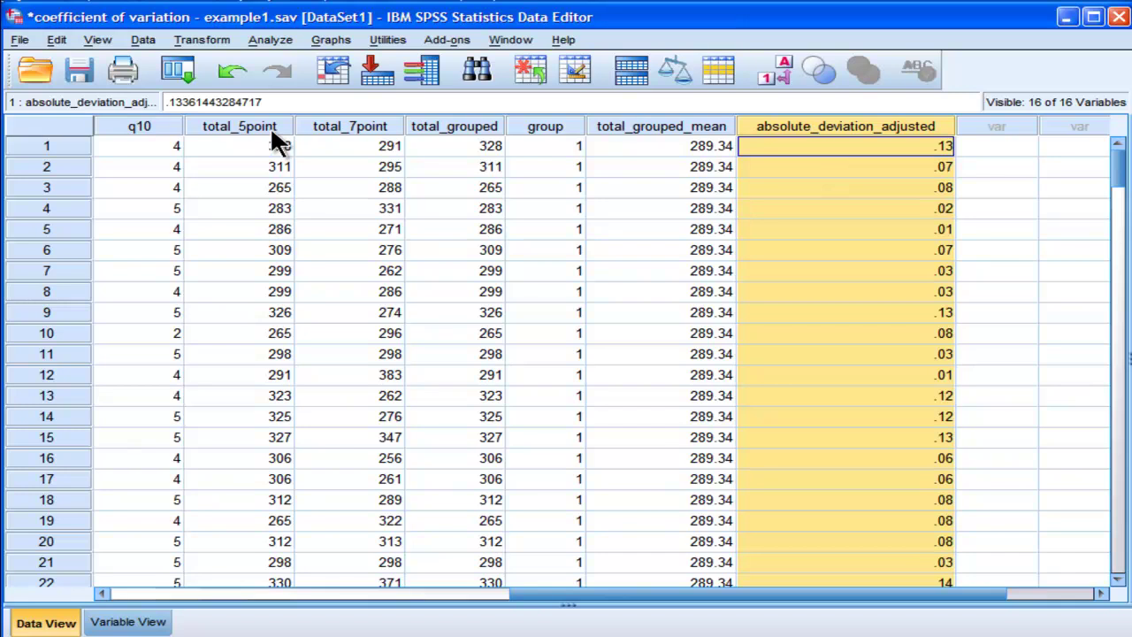
drag(269, 126, 324, 122)
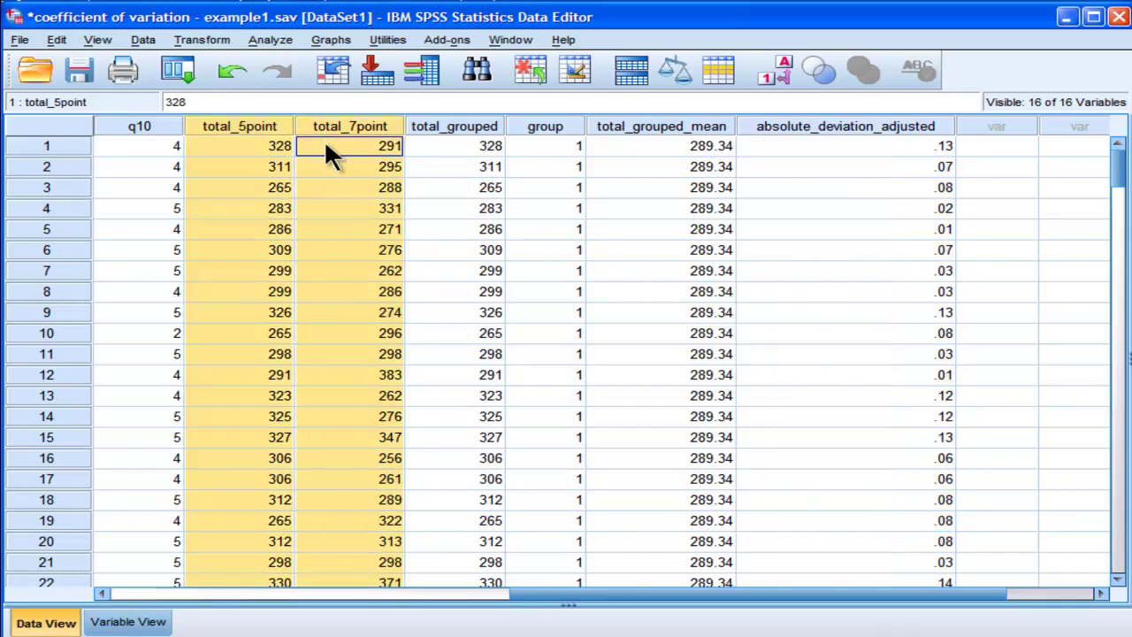
click(328, 152)
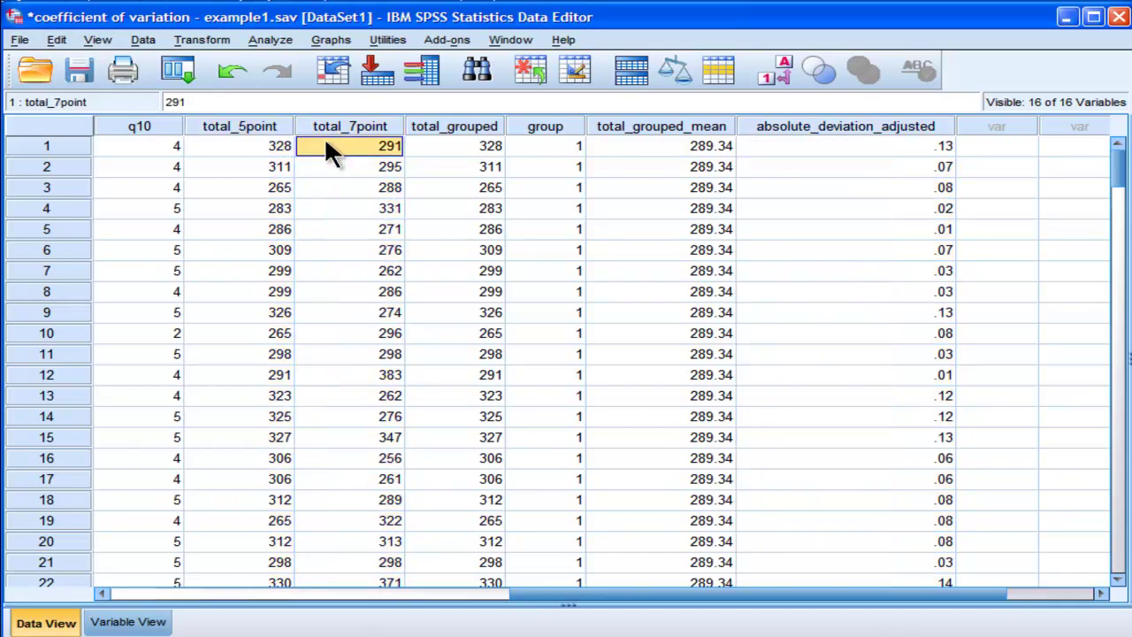